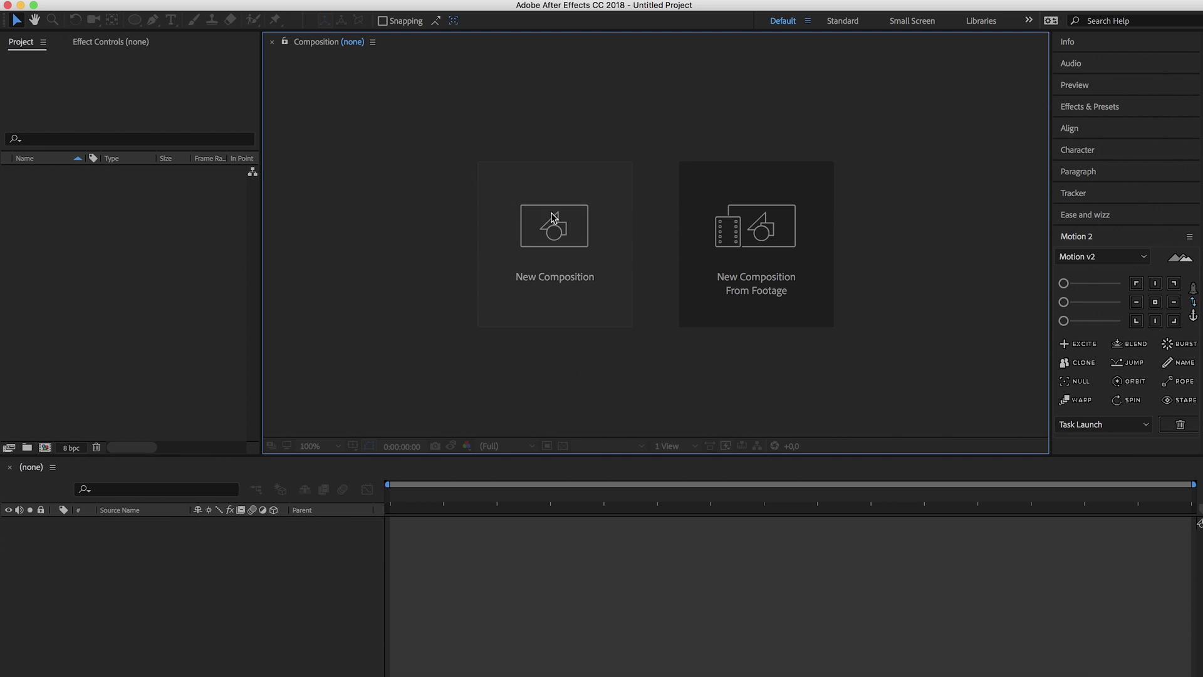
Step: Create a 1920×1080 Comp 1 and add a full-frame Magenta Solid 1 layer to it
click(552, 221)
click(775, 520)
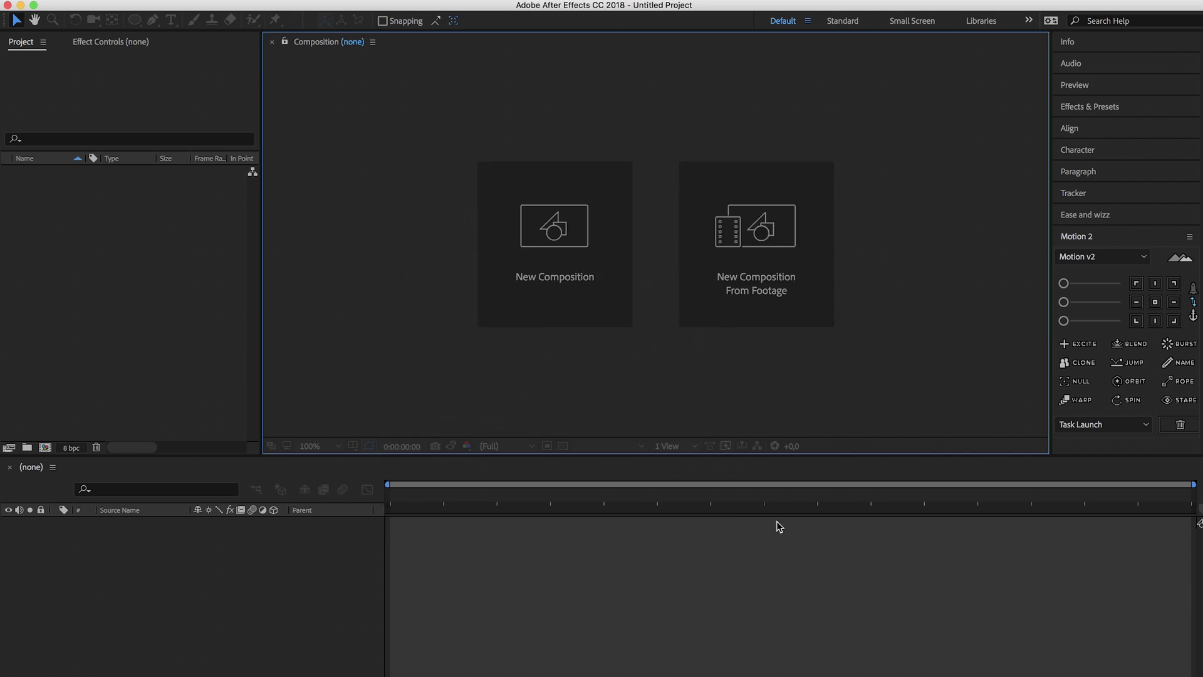
right_click(141, 550)
mouse_move(269, 535)
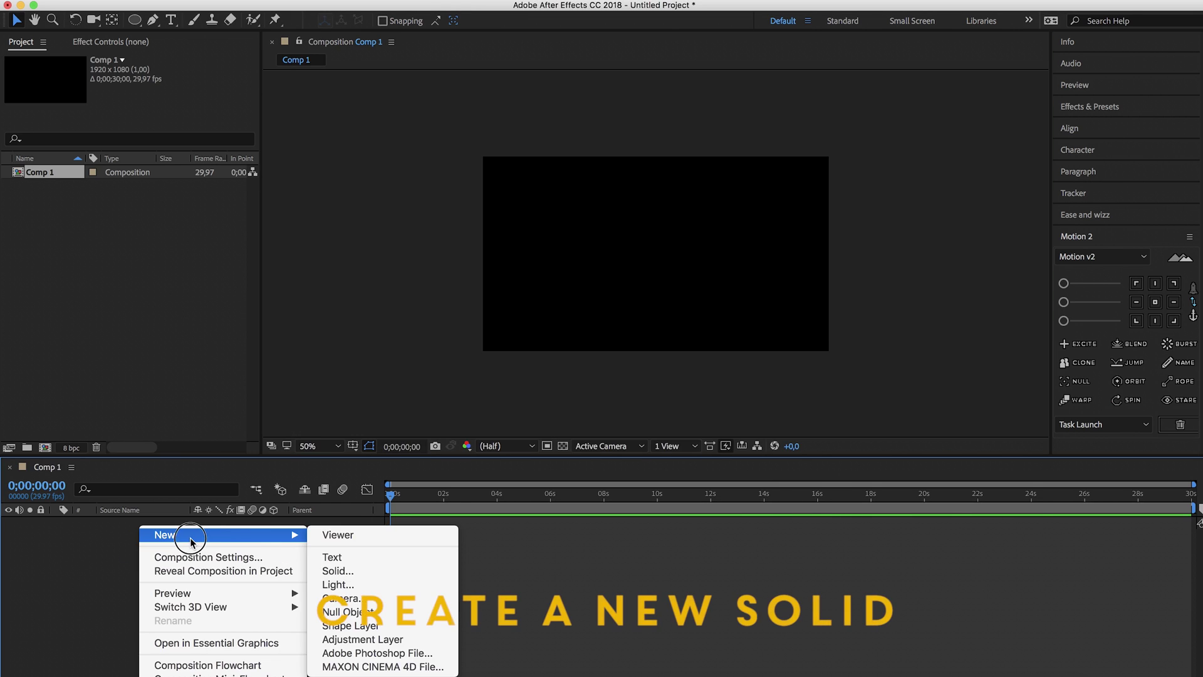
click(367, 569)
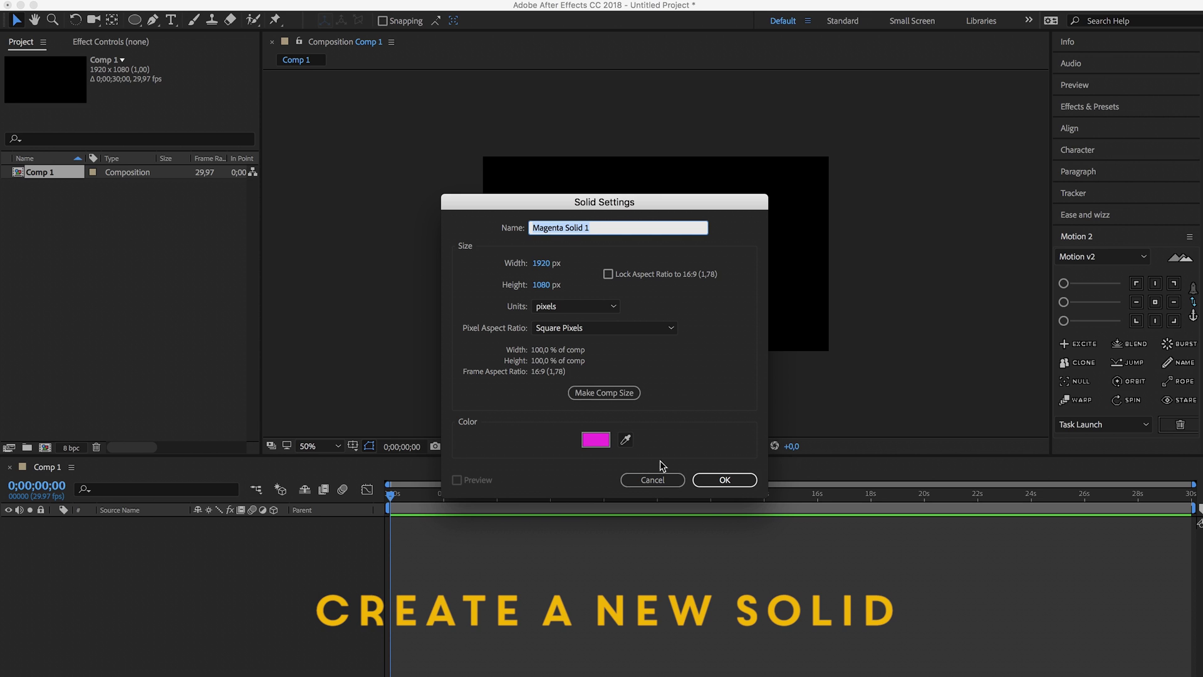
click(726, 480)
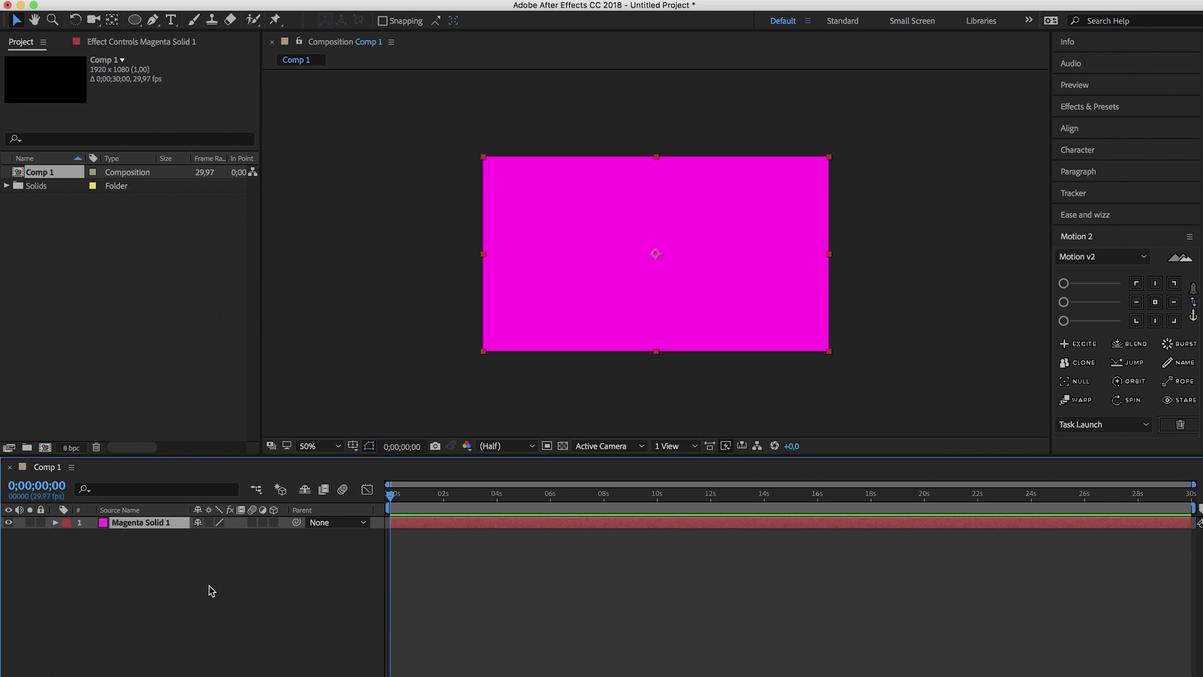
click(135, 21)
Step: Draw an ellipse mask on the magenta solid and centre it horizontally and vertically in the frame
drag(614, 223, 715, 295)
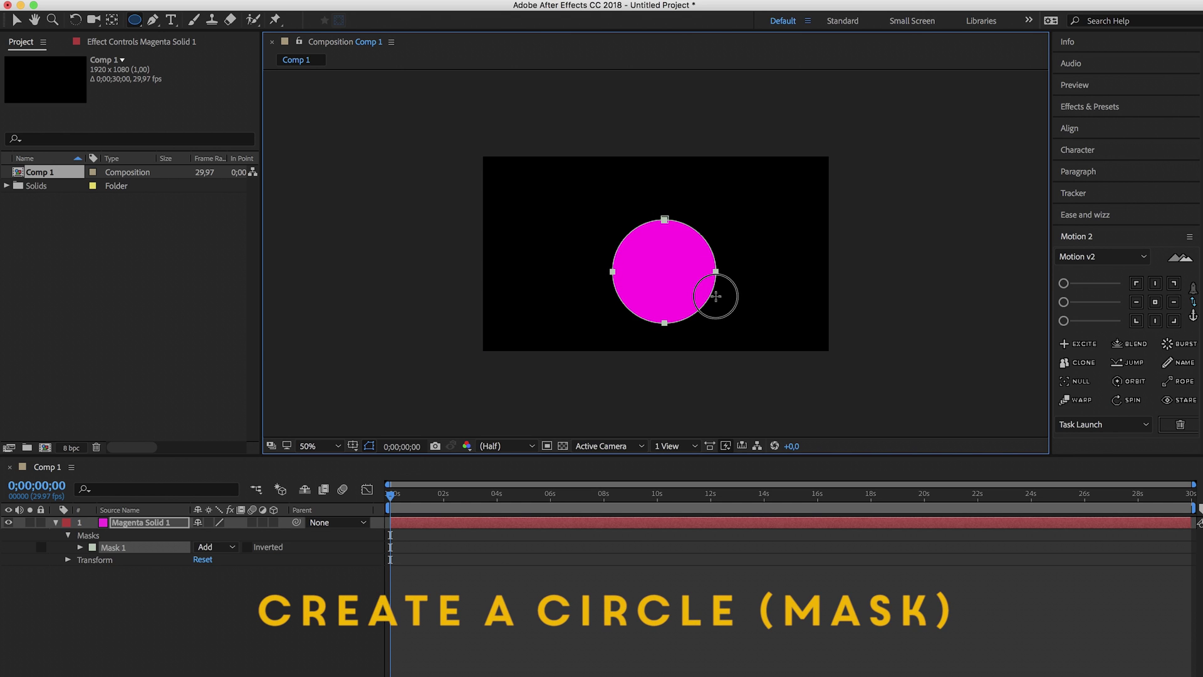
click(1081, 133)
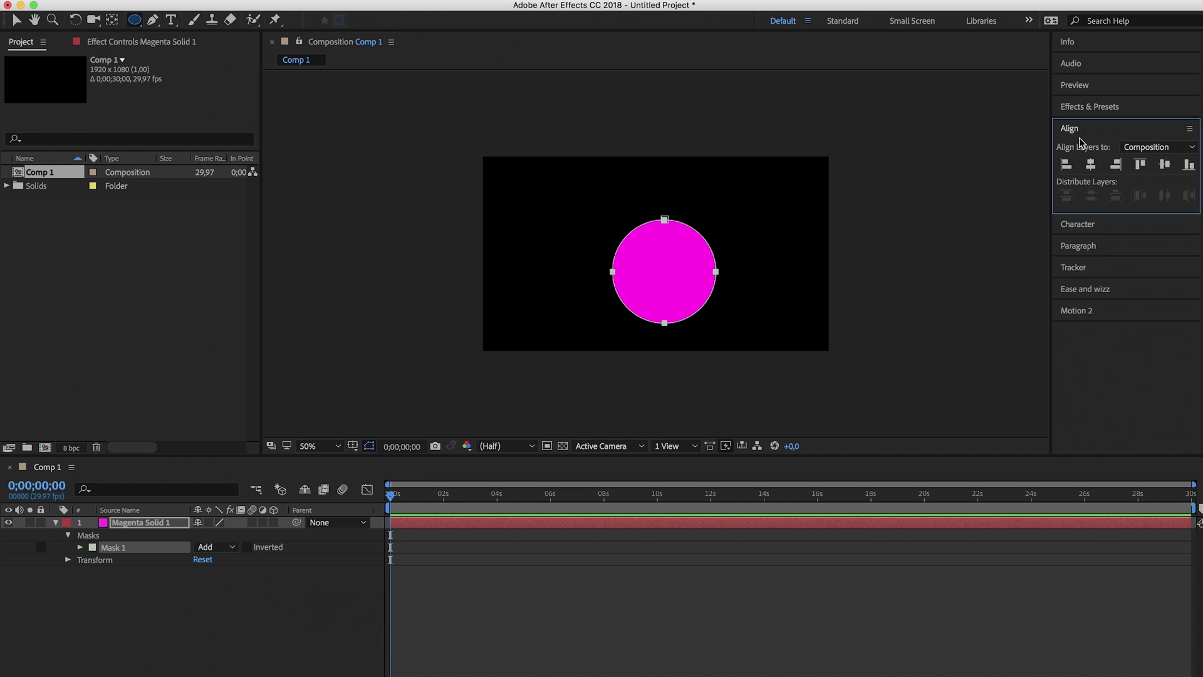
click(1091, 164)
click(1164, 167)
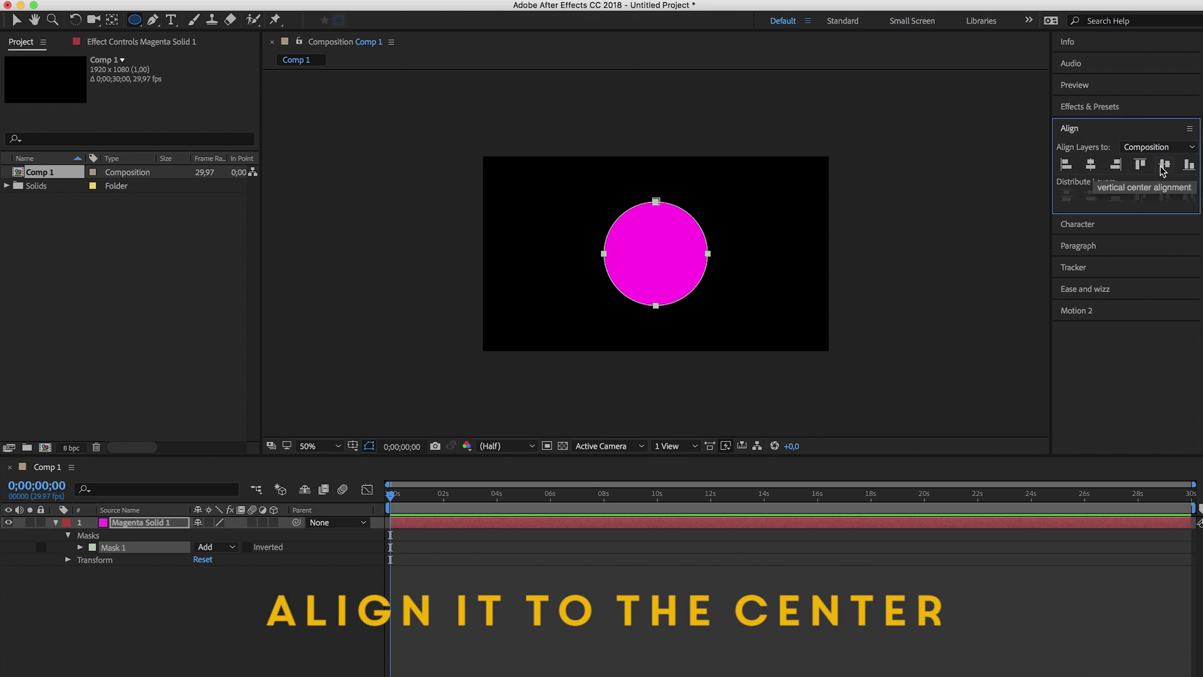
Step: Centre the layer's anchor point on the circle with Motion v2, keeping Position at 960, 540
click(67, 560)
click(124, 573)
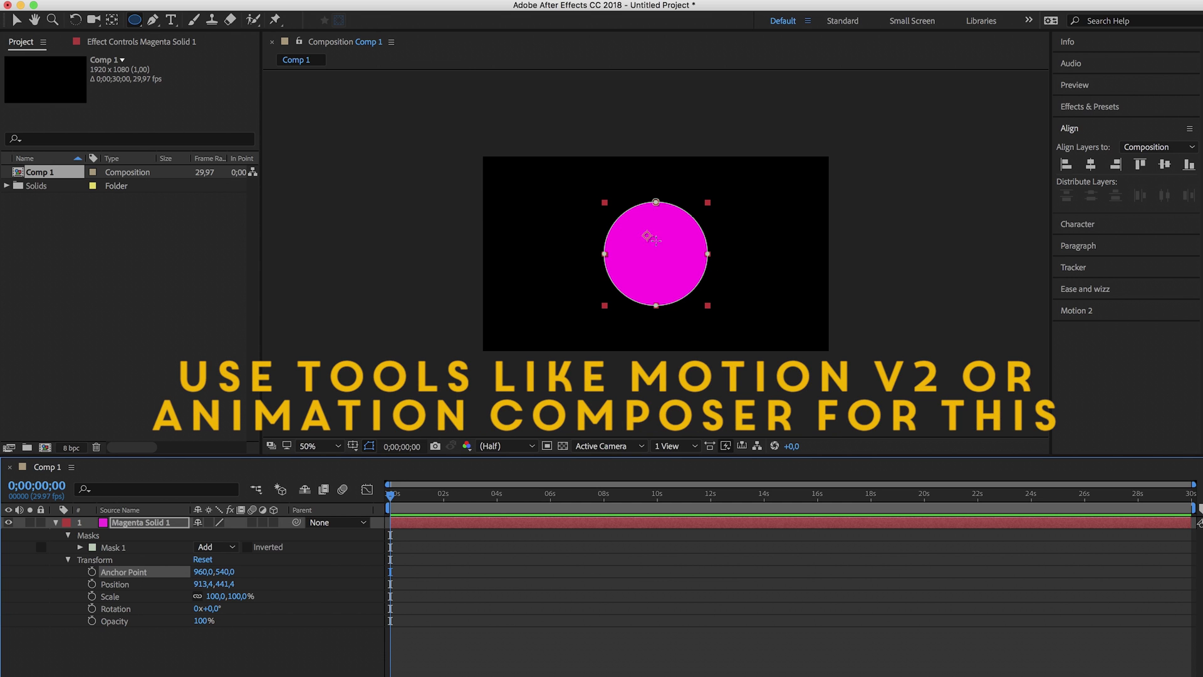
click(1073, 311)
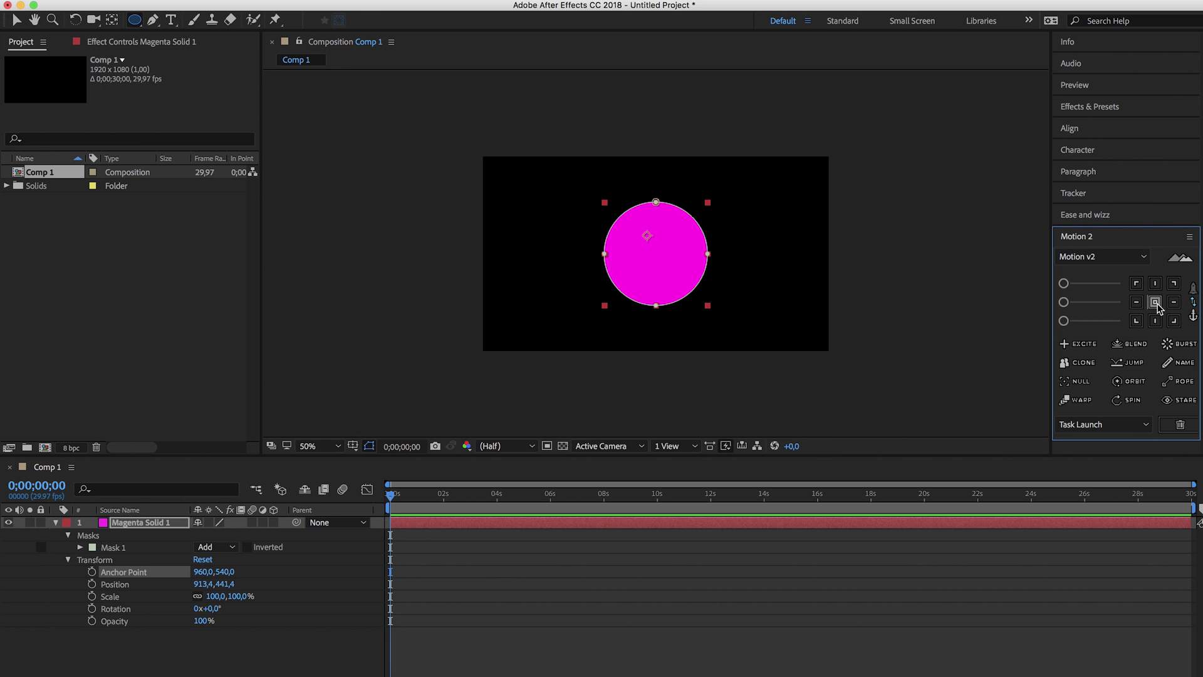
click(1155, 303)
click(16, 23)
click(417, 333)
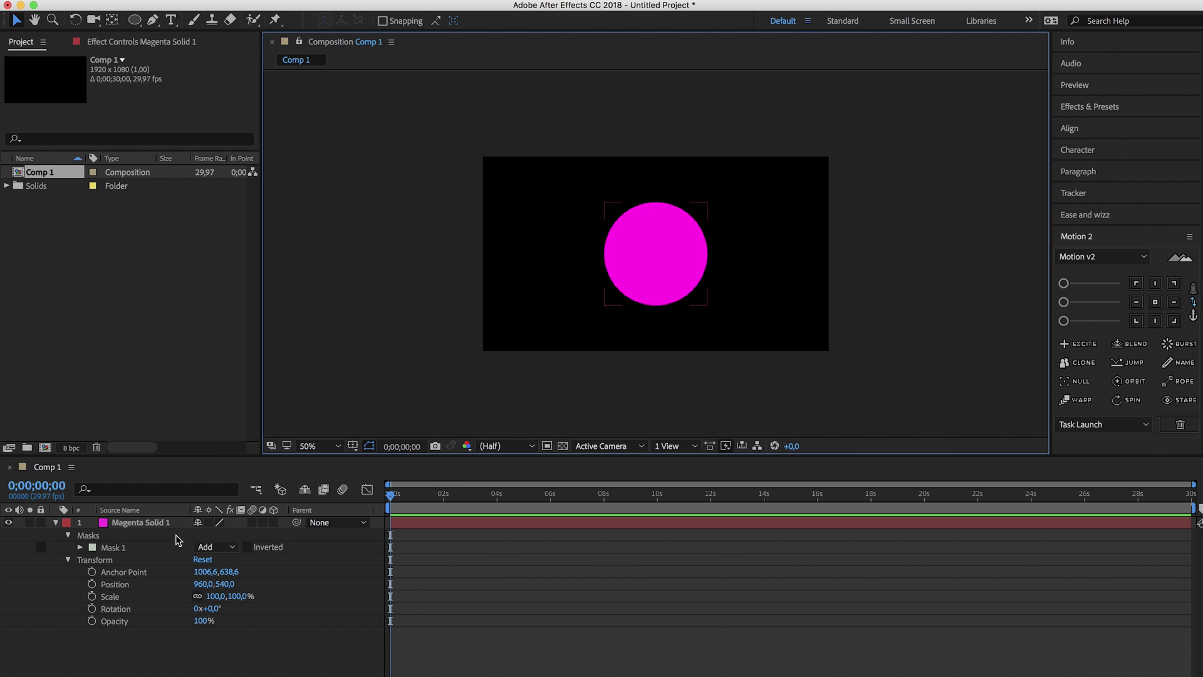
Step: Add a Generate > Stroke effect to Magenta Solid 1 with Paint Style set to On Transparent
click(160, 523)
click(307, 3)
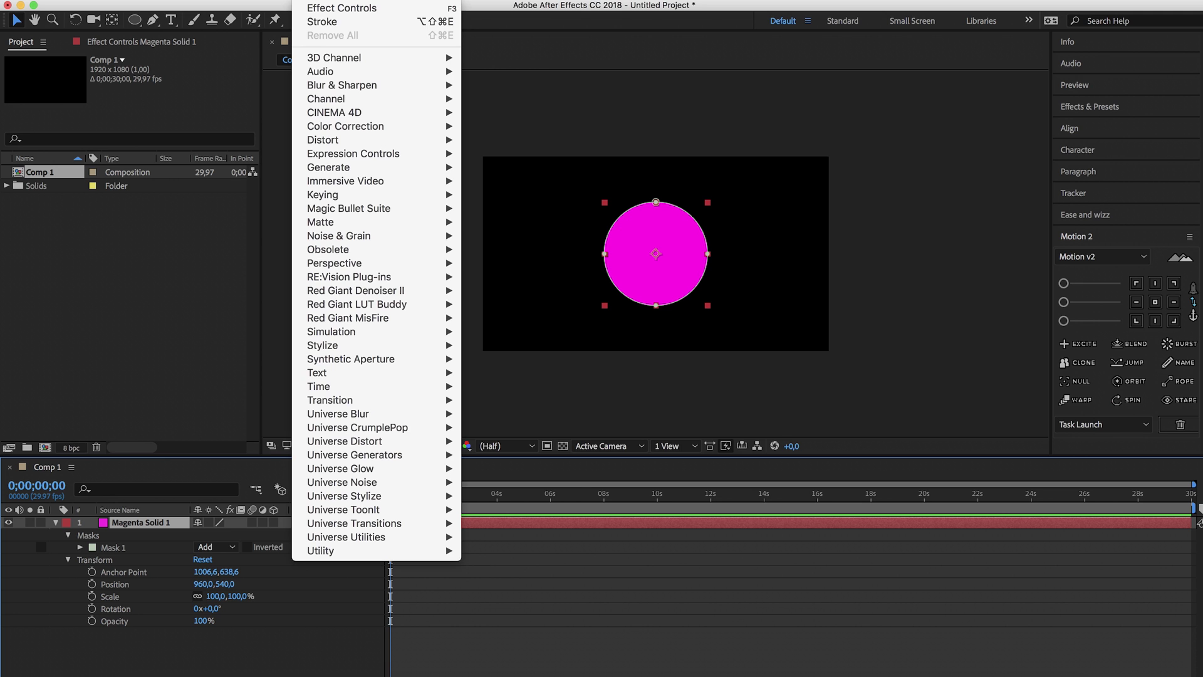
mouse_move(336, 176)
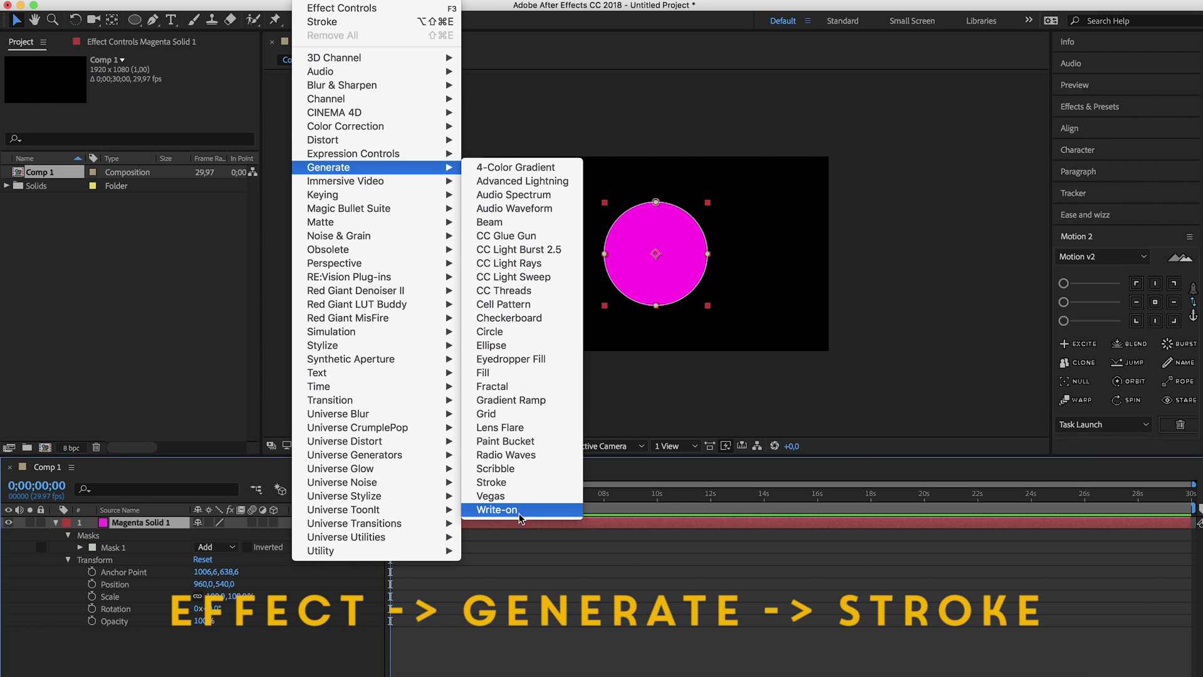
click(495, 482)
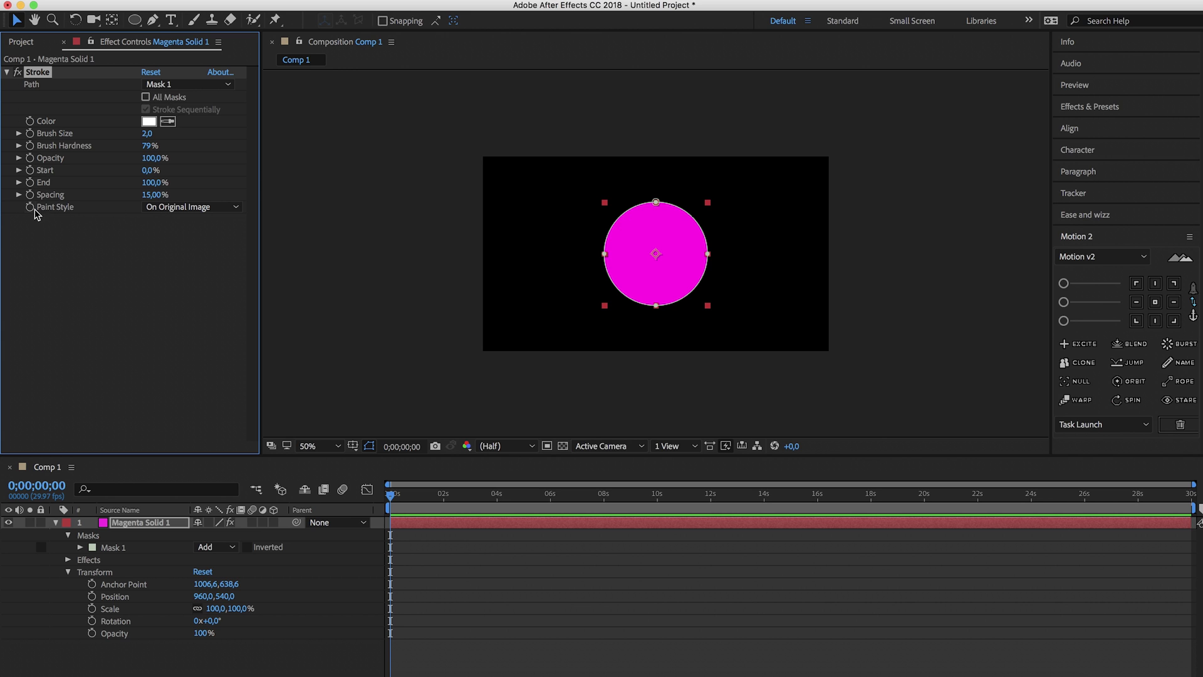
click(169, 208)
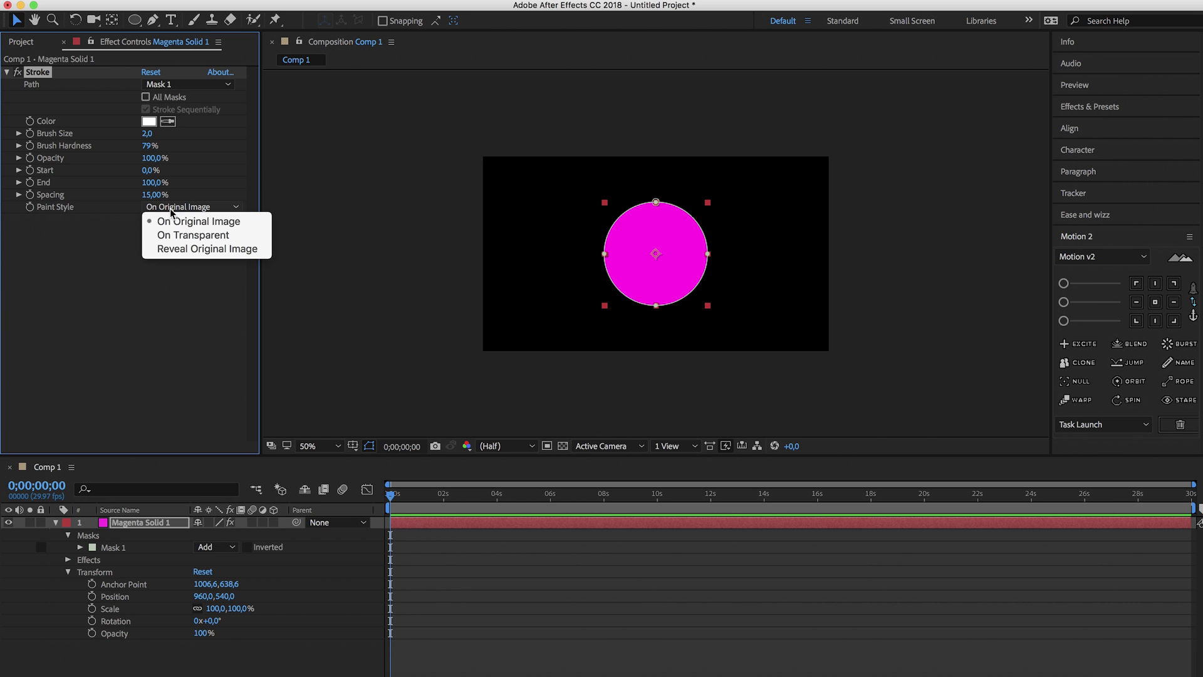
click(201, 241)
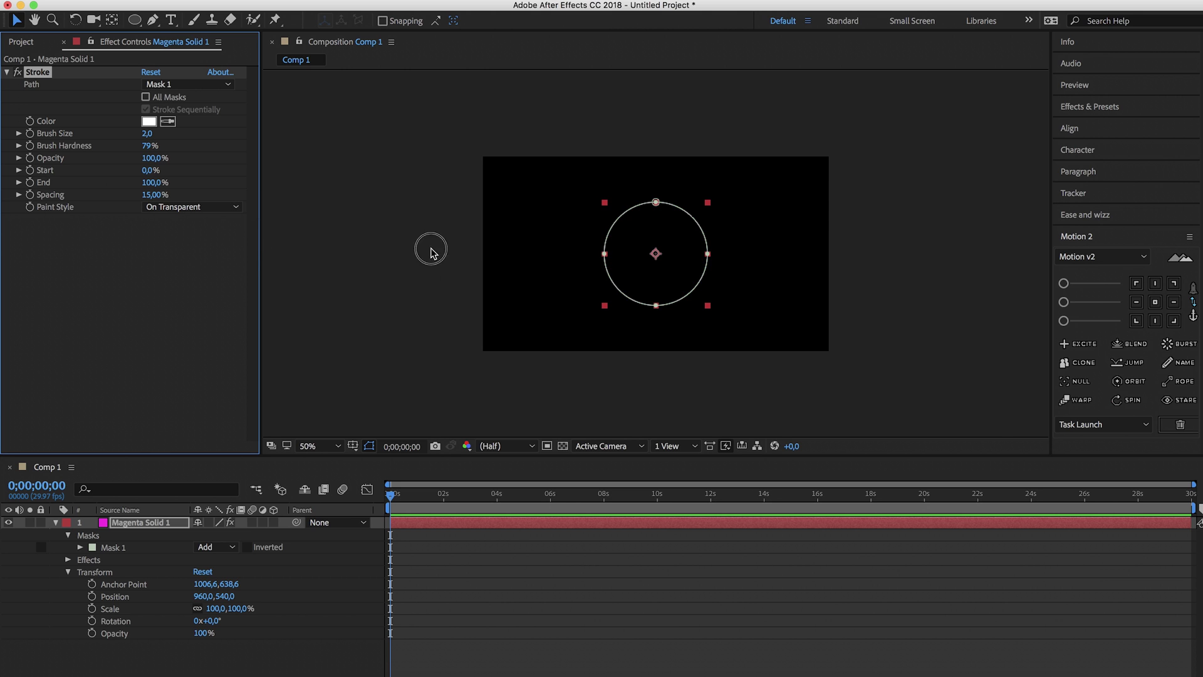
click(430, 249)
Step: Set the Stroke's Brush Size to 15 and Brush Hardness to 100%
key(slash)
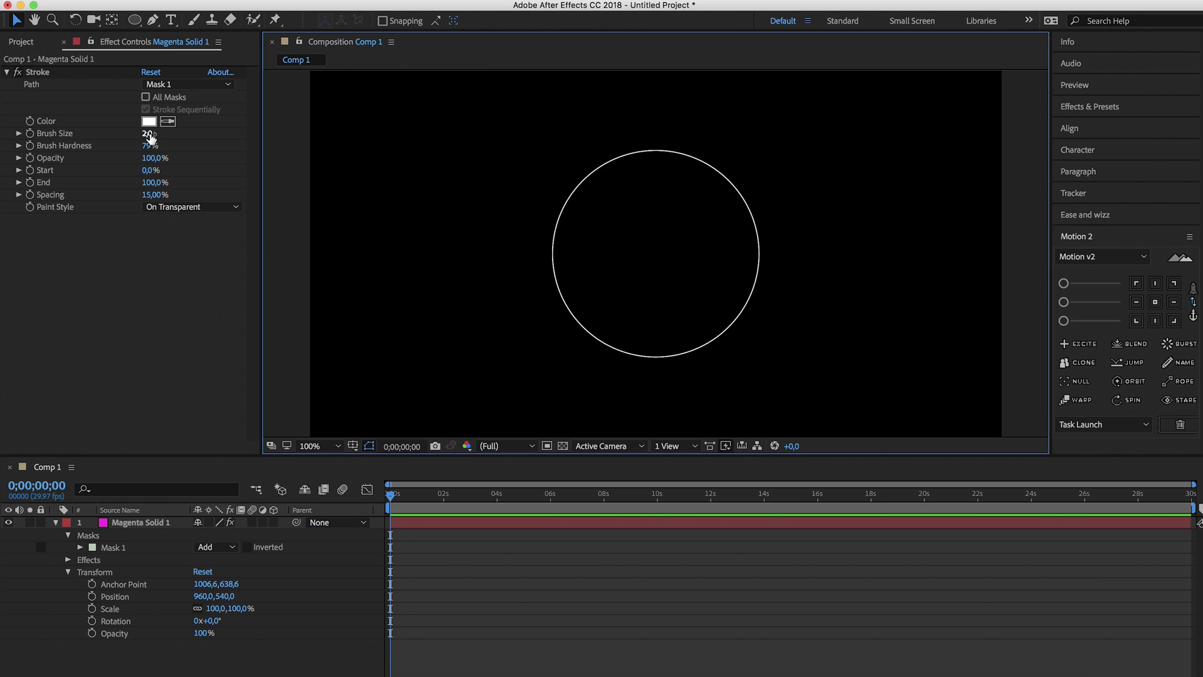
click(146, 134)
text(15)
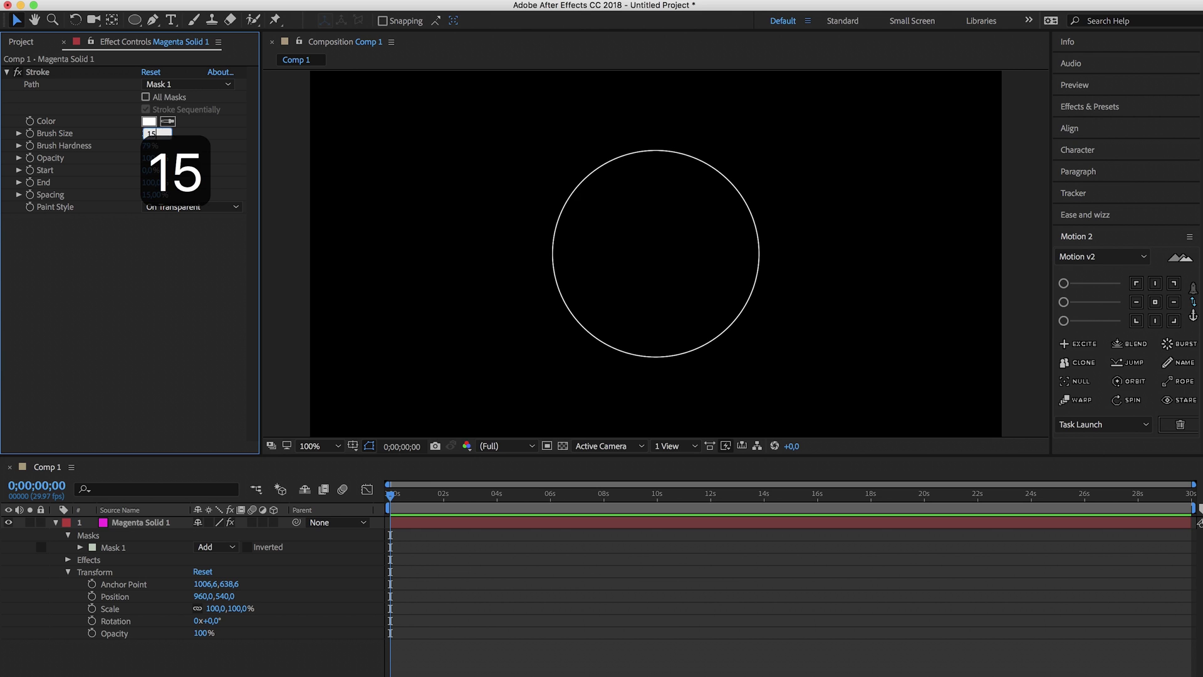
key(Return)
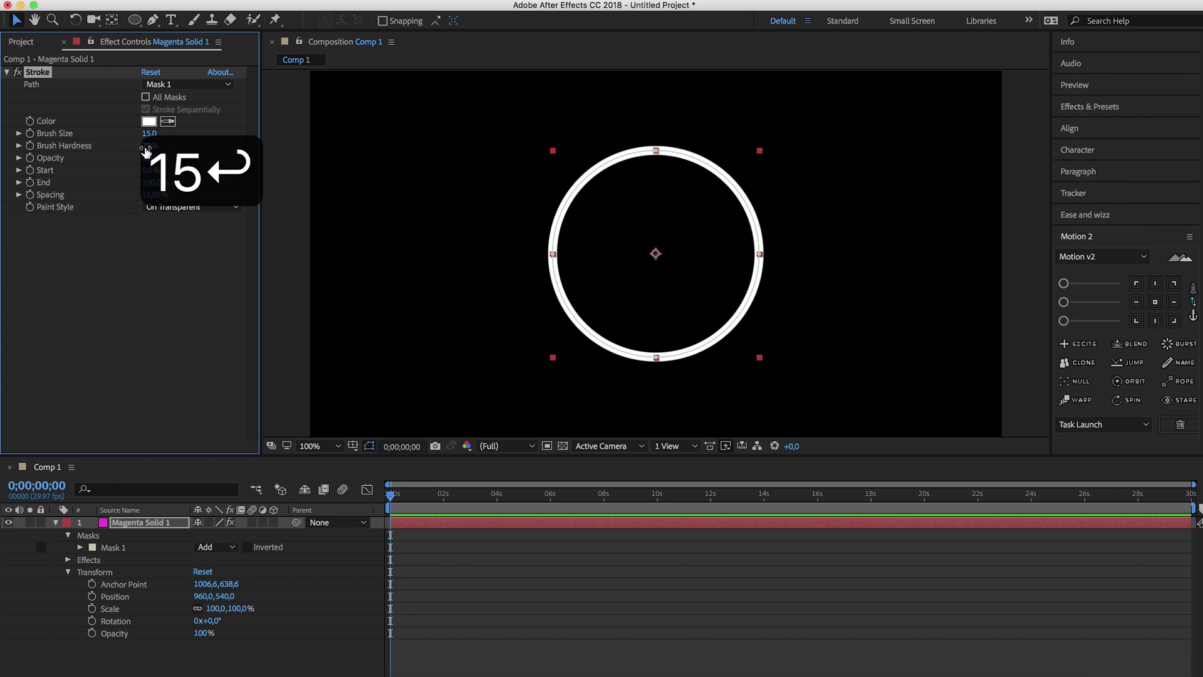
mouse_move(145, 150)
mouse_down()
mouse_move(242, 140)
mouse_move(332, 151)
mouse_up()
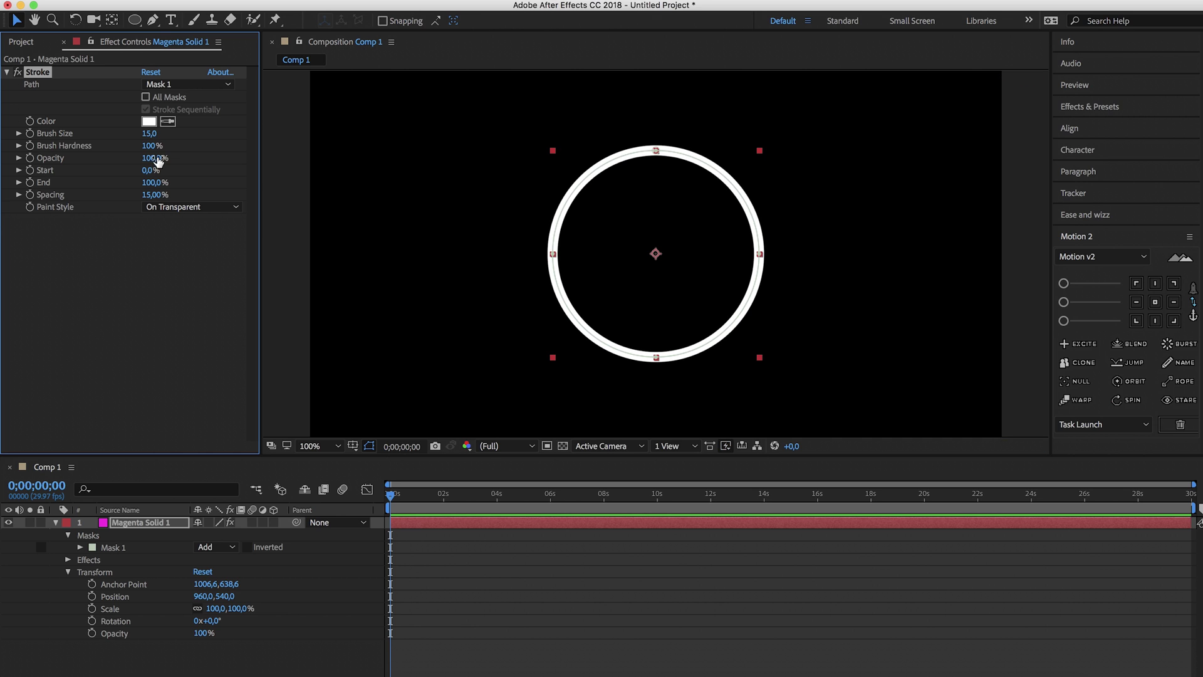
scroll(499, 192, down, 2)
click(420, 253)
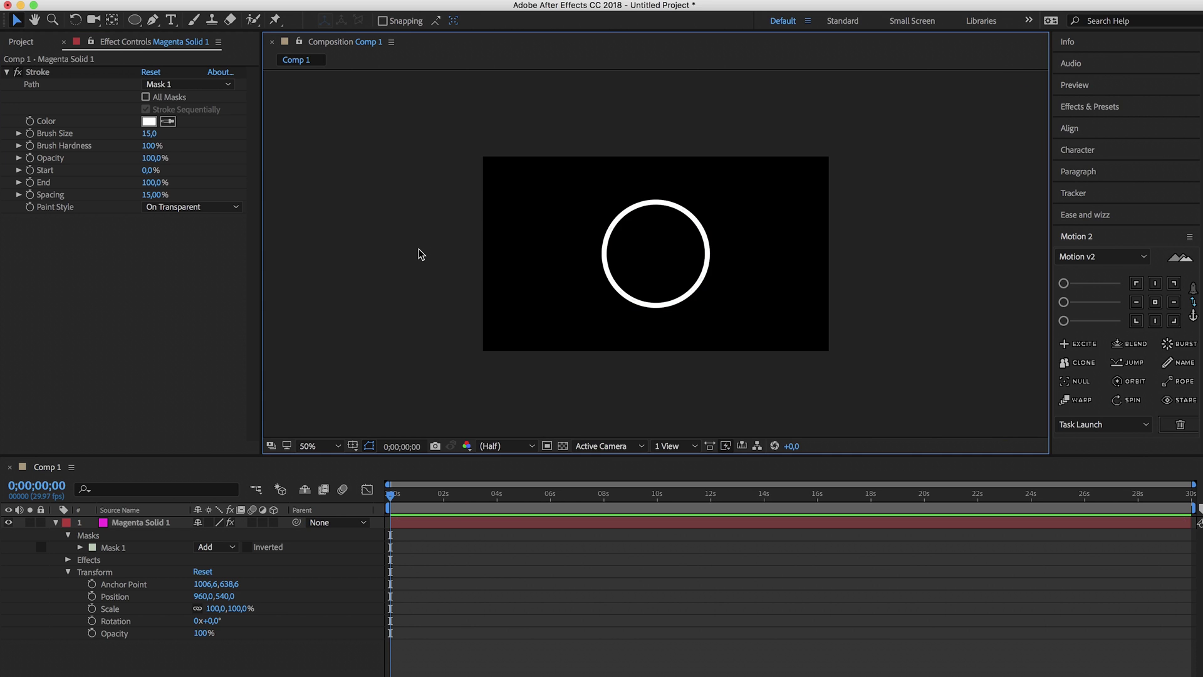
click(65, 577)
Step: Keyframe the Stroke's Start and End at 0:00, with End set to 0% to match Start
click(68, 572)
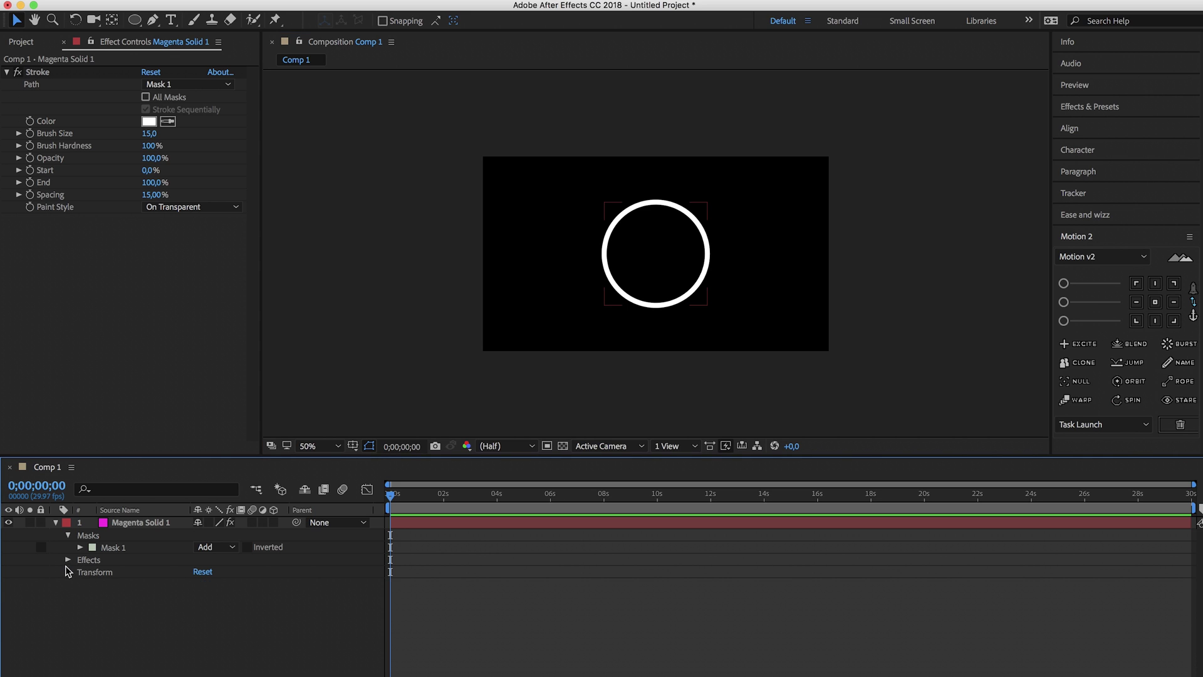
click(68, 559)
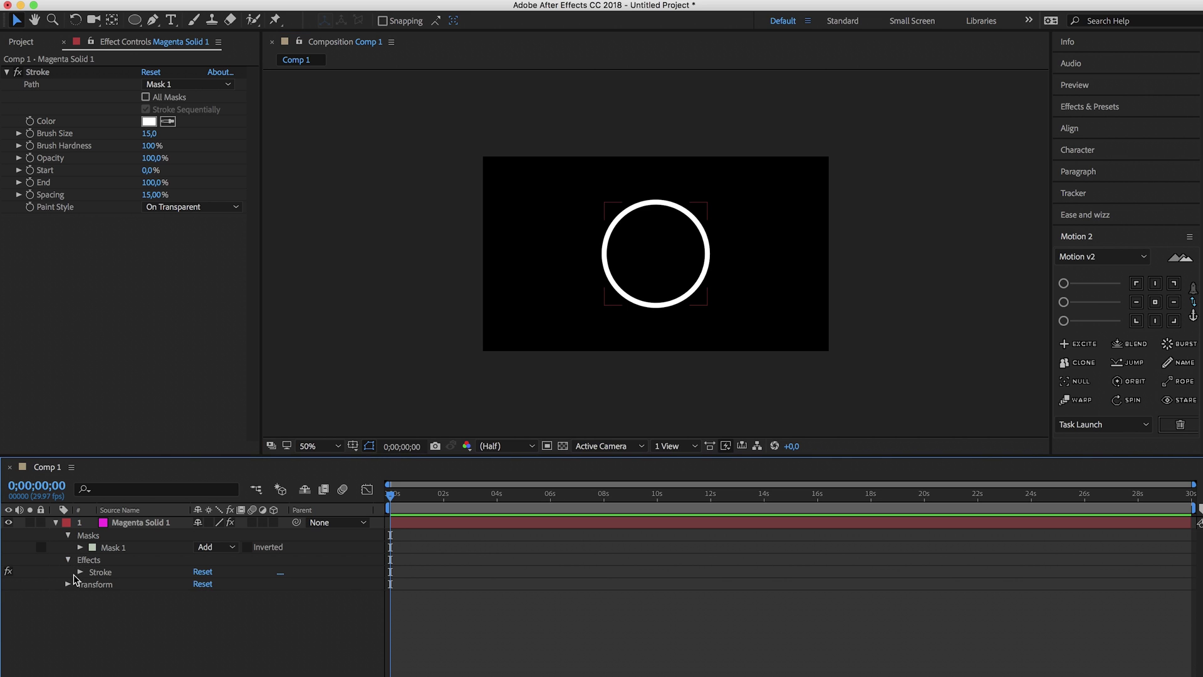
click(80, 572)
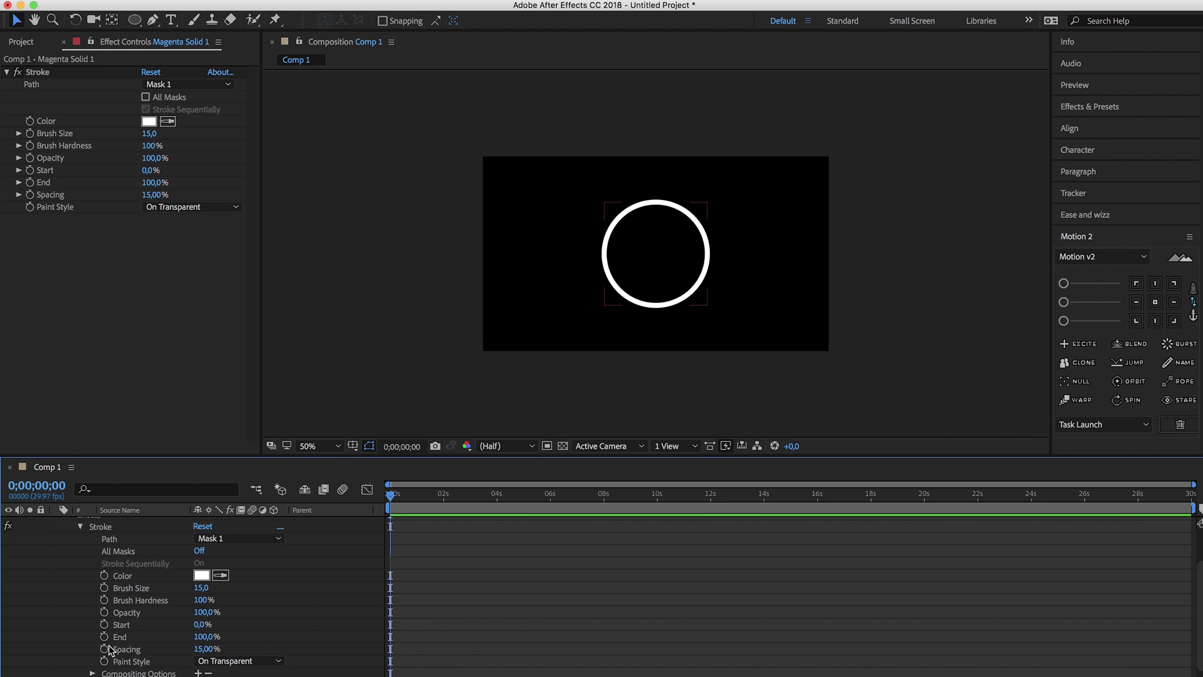
click(104, 624)
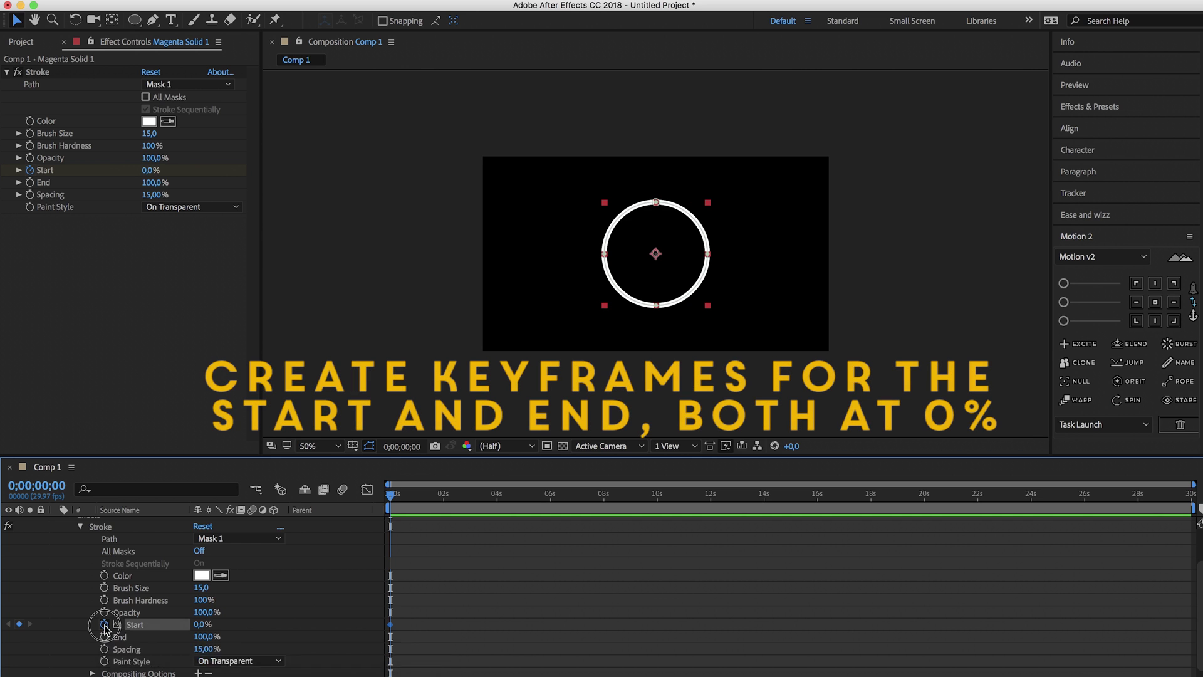
click(104, 636)
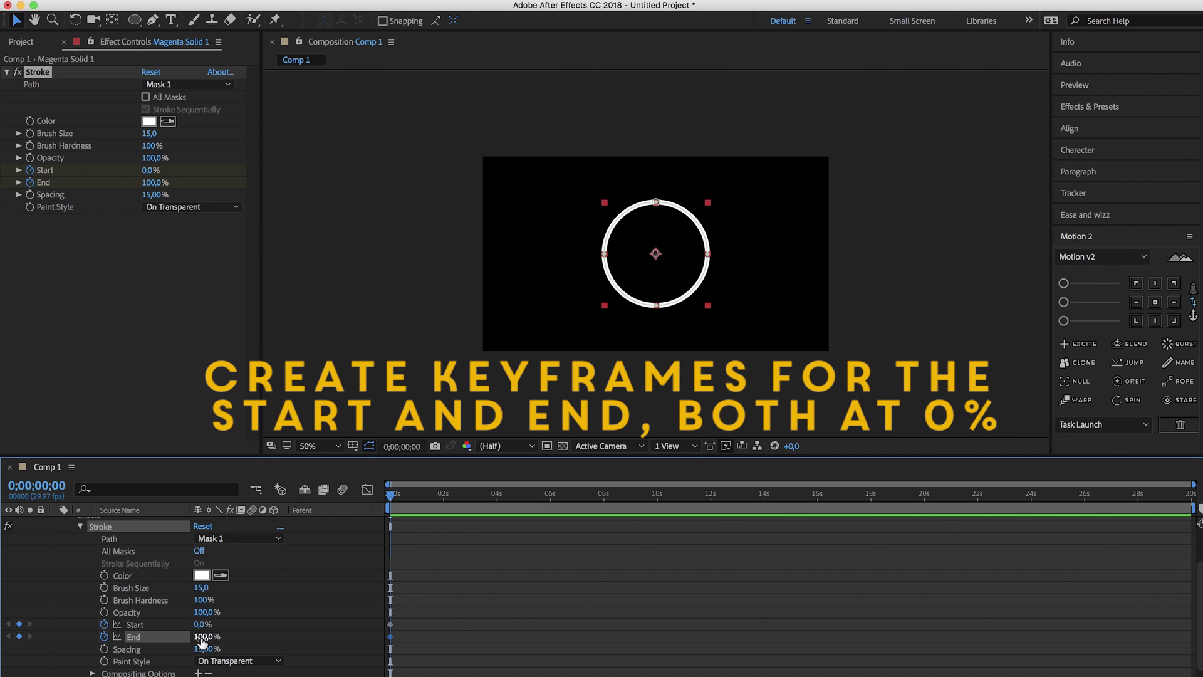
click(203, 637)
text(0)
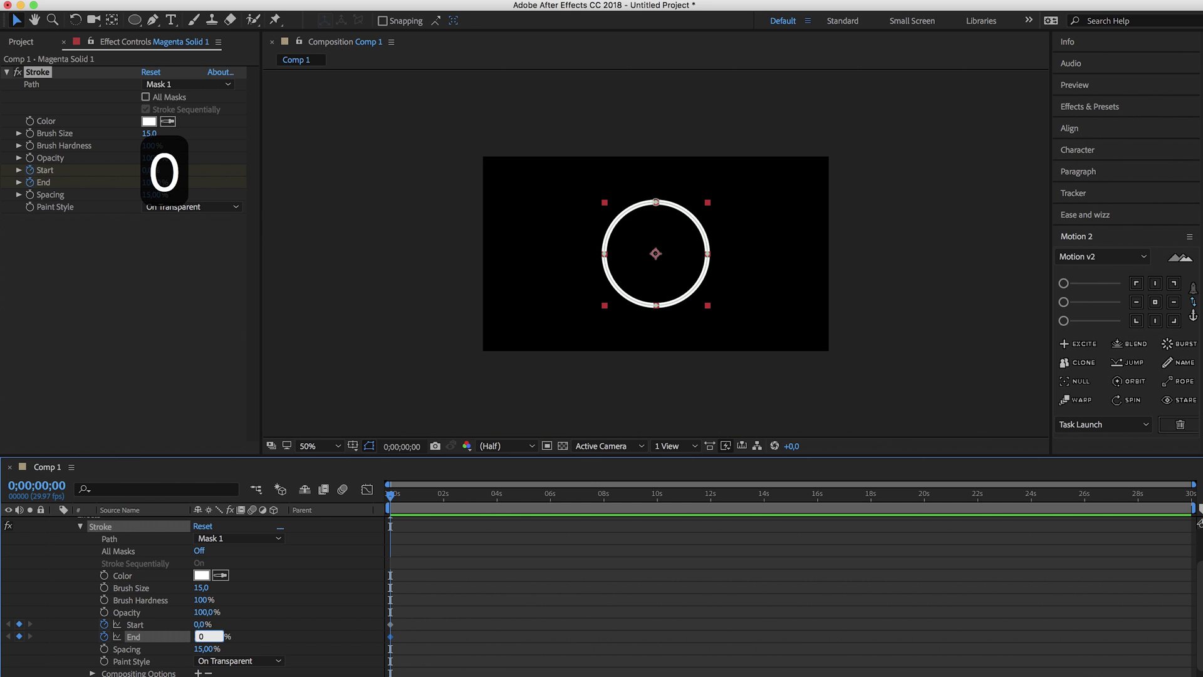
key(Return)
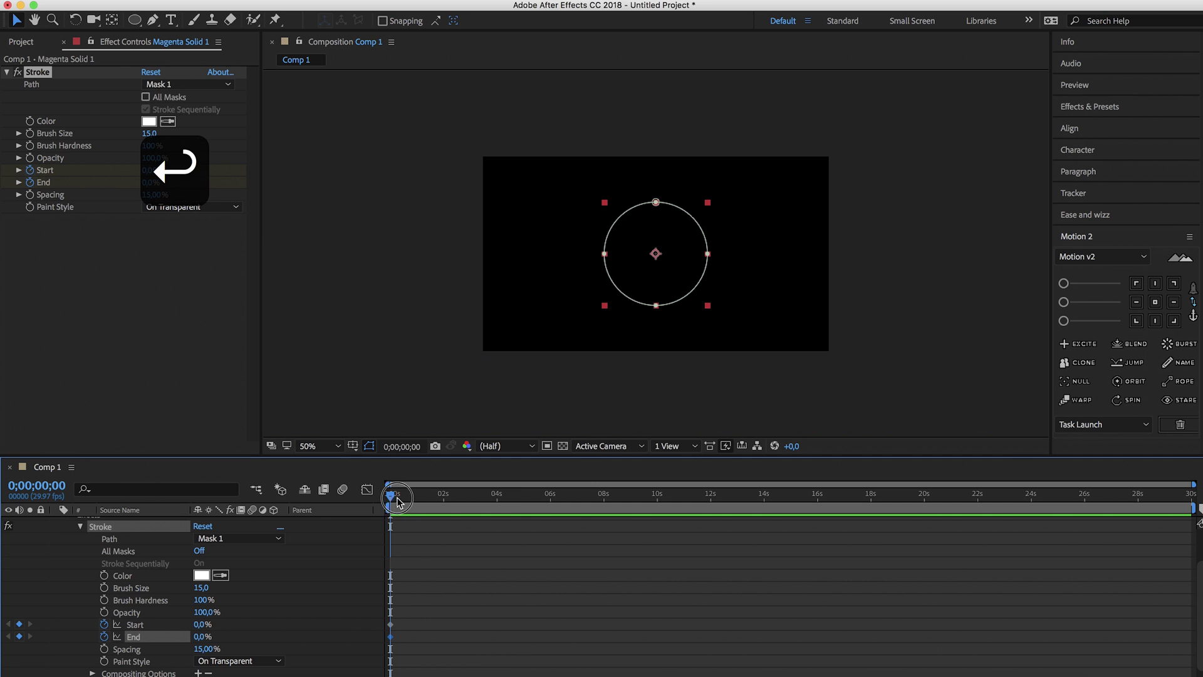
drag(393, 497, 499, 499)
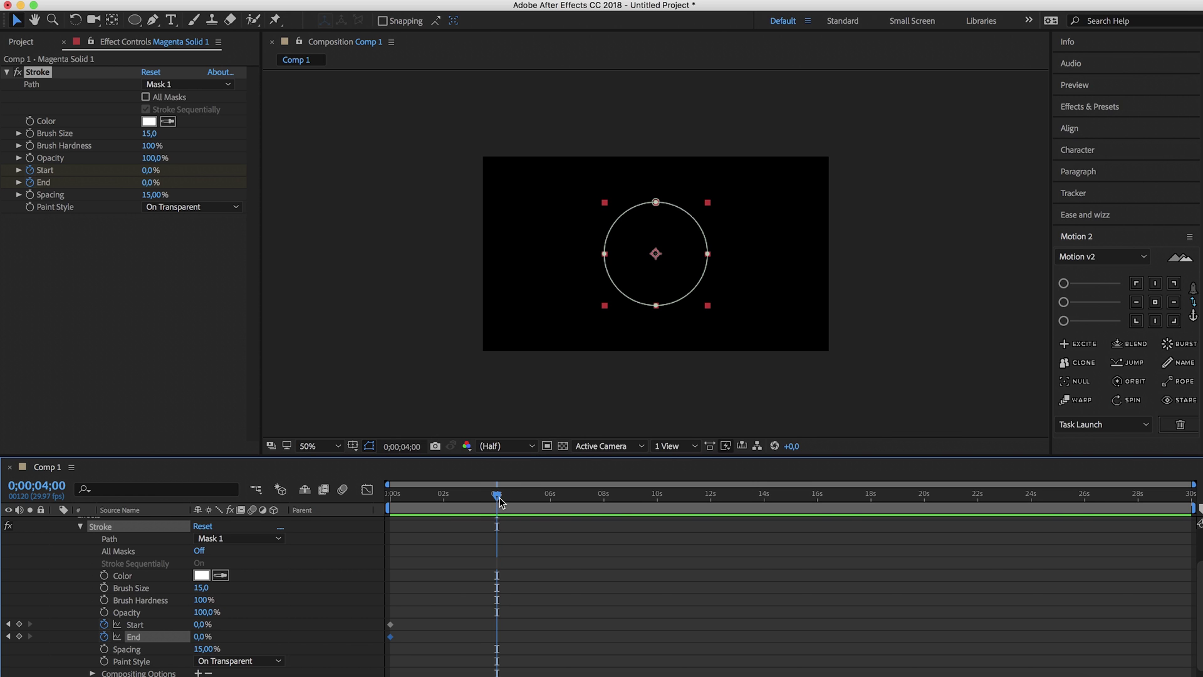
Step: At 0:00:04:00, key both Stroke Start and End to 100%, then scrub to check the animation
click(19, 624)
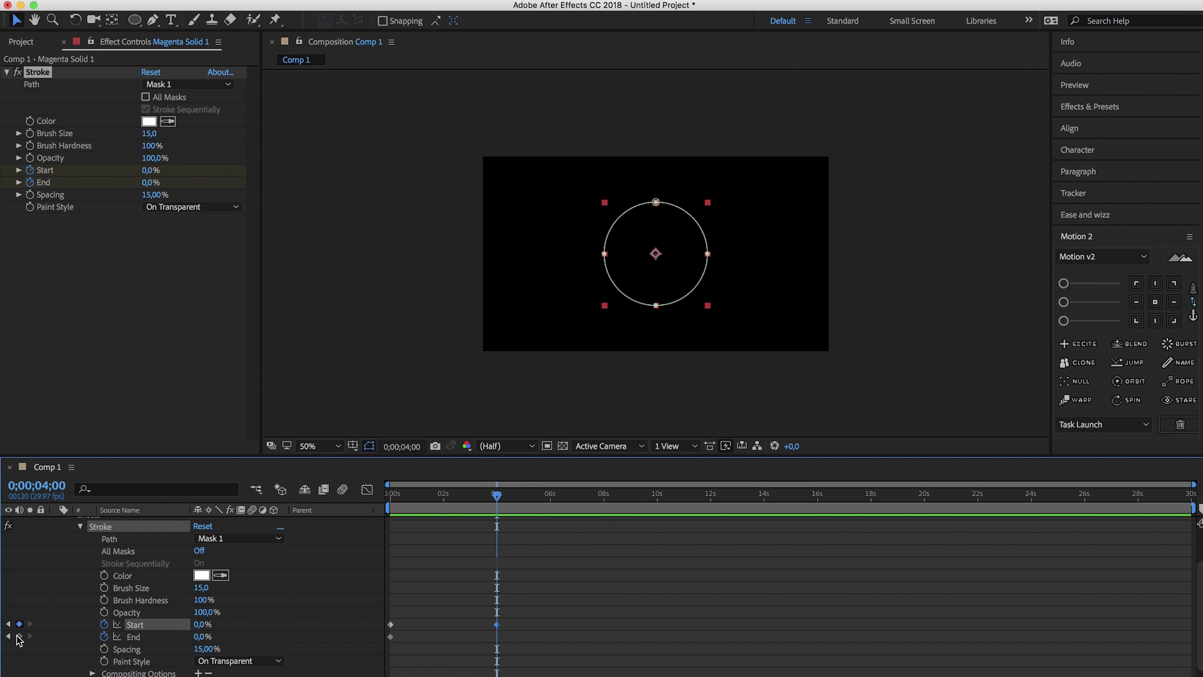
click(204, 624)
text(100)
key(Return)
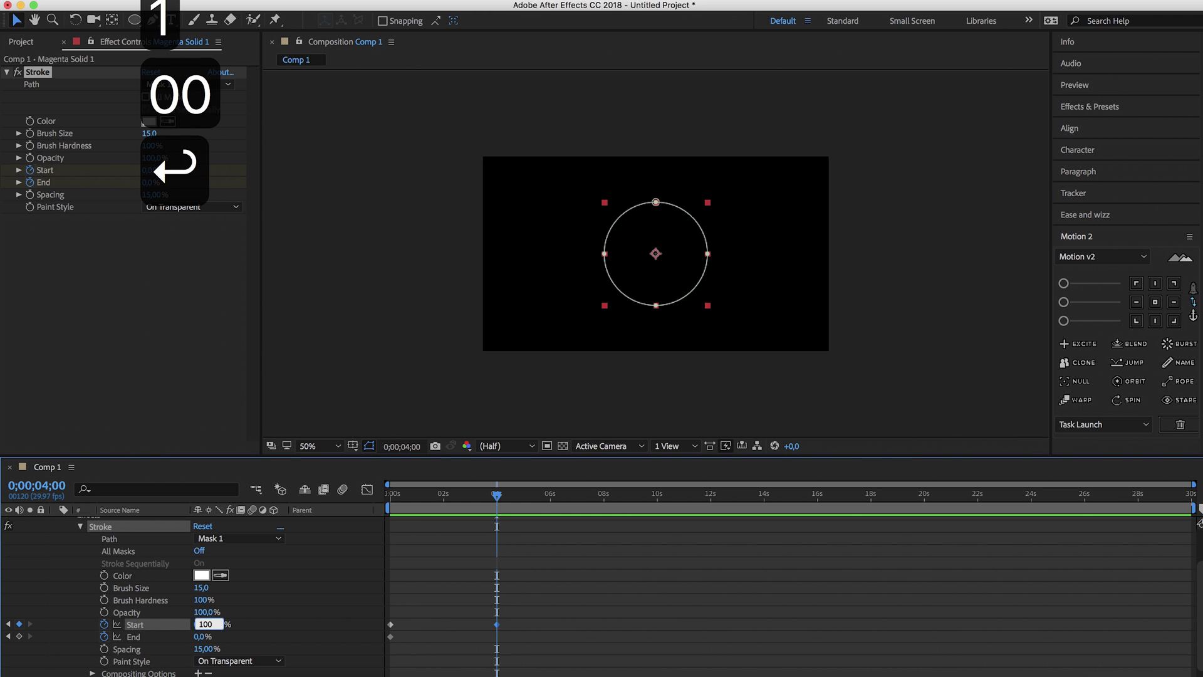
click(19, 636)
click(202, 636)
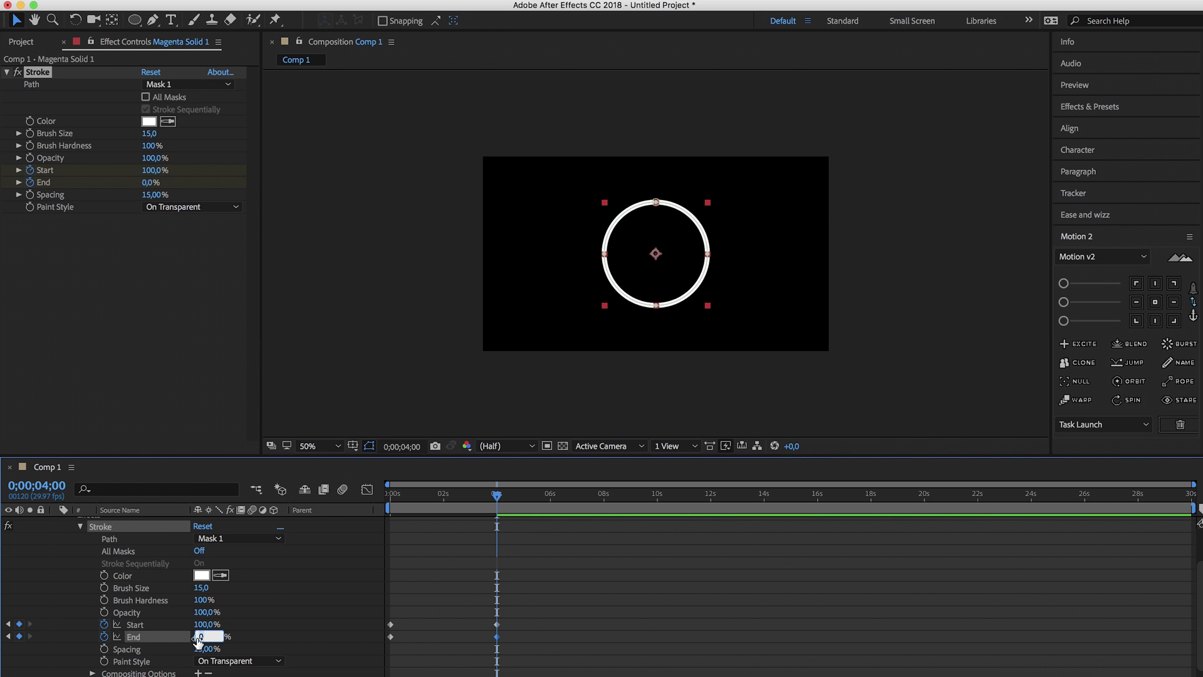
text(100)
key(Return)
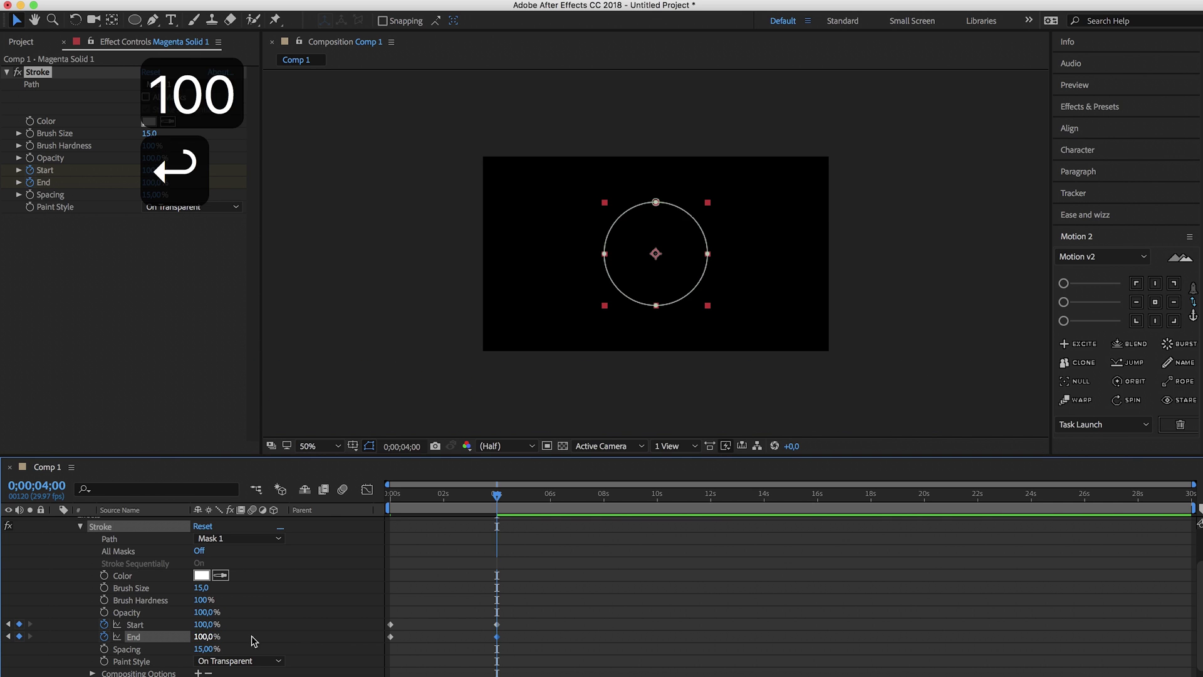
drag(425, 493, 474, 498)
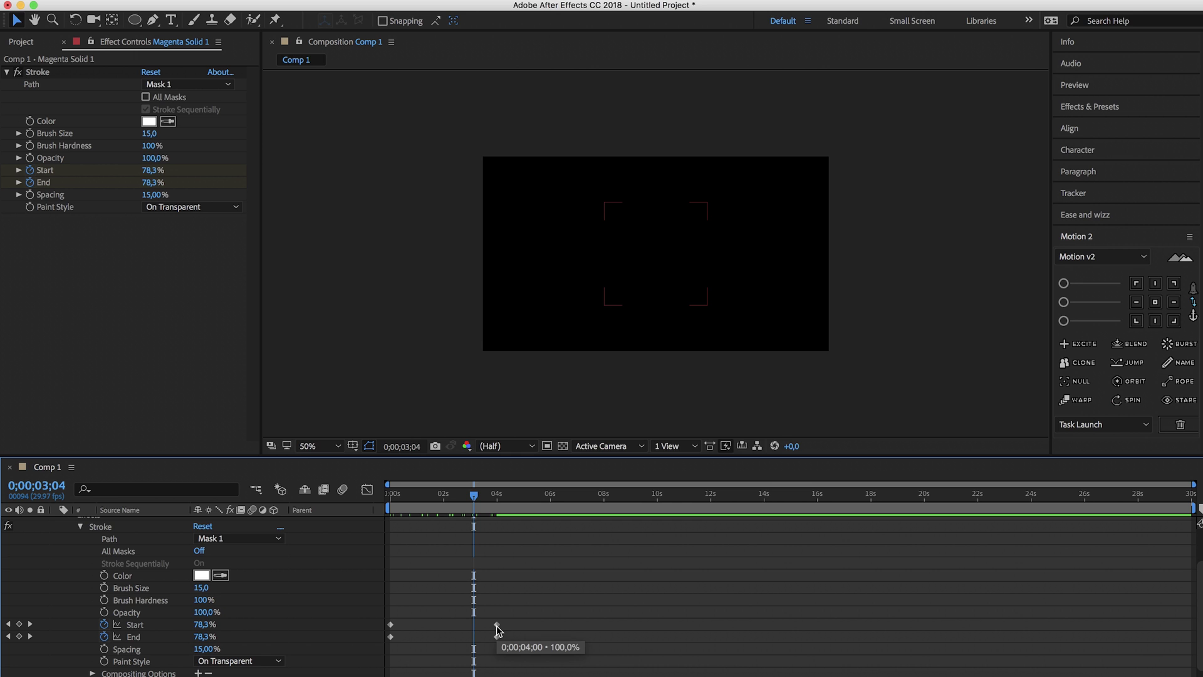
Step: Apply Easy Ease to the 4-second Start and End keyframes and preview the eased draw-on
right_click(498, 628)
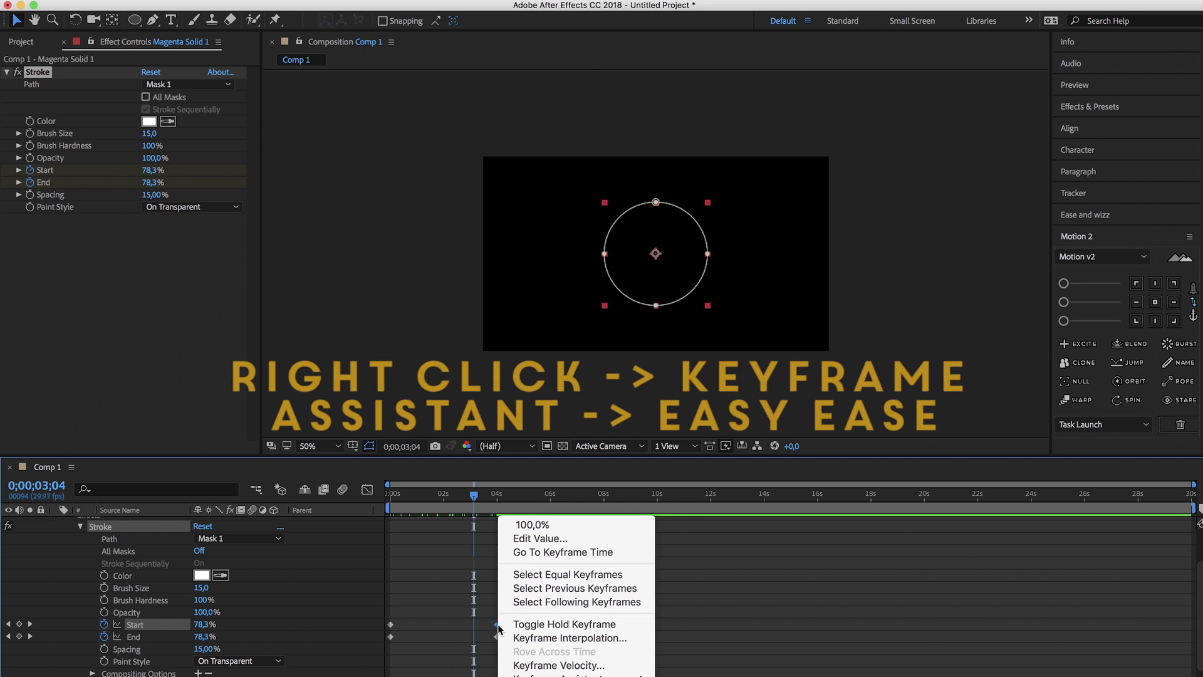
mouse_move(535, 675)
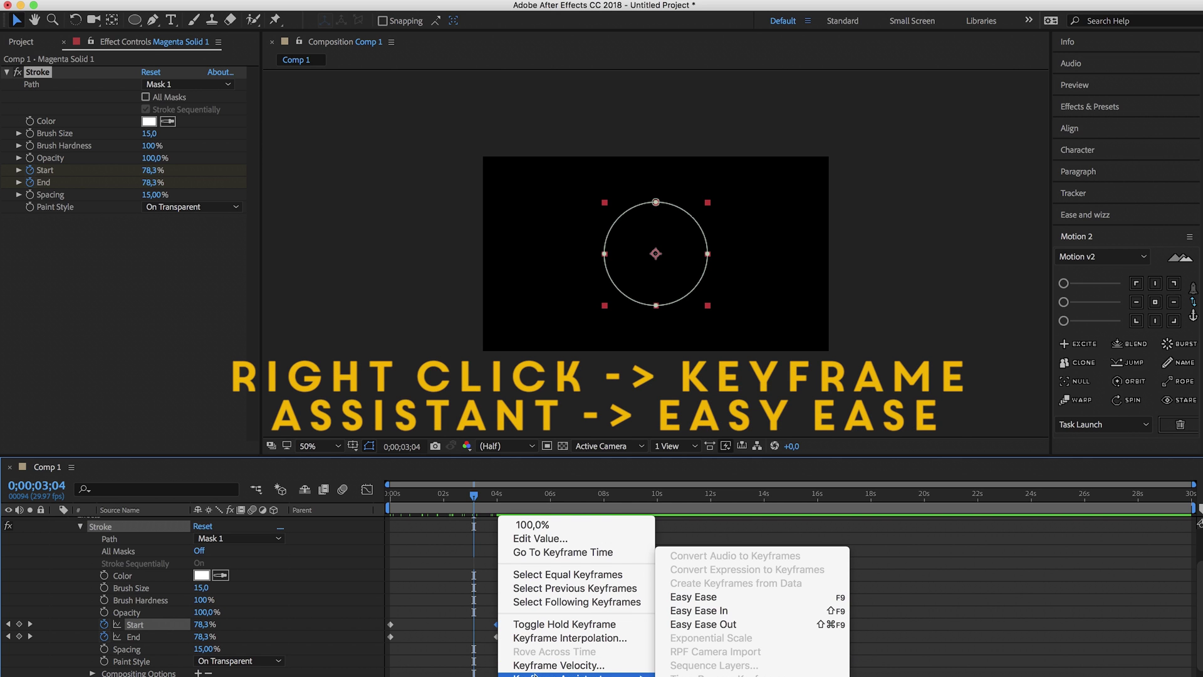
click(720, 597)
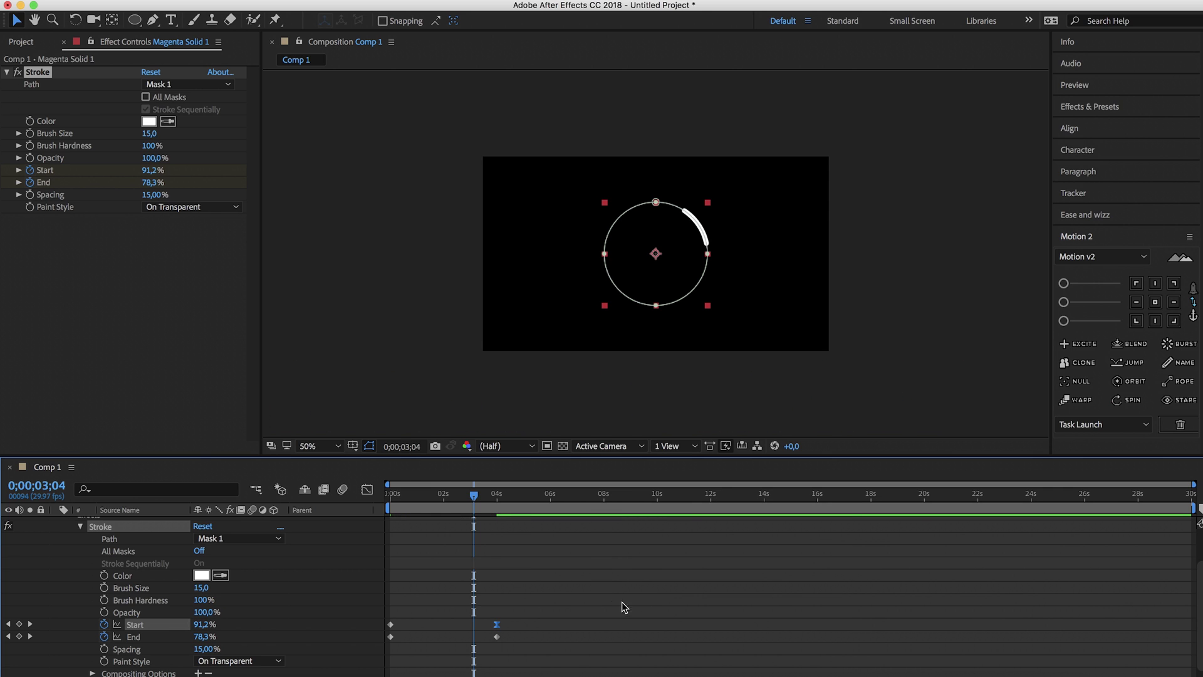
click(523, 596)
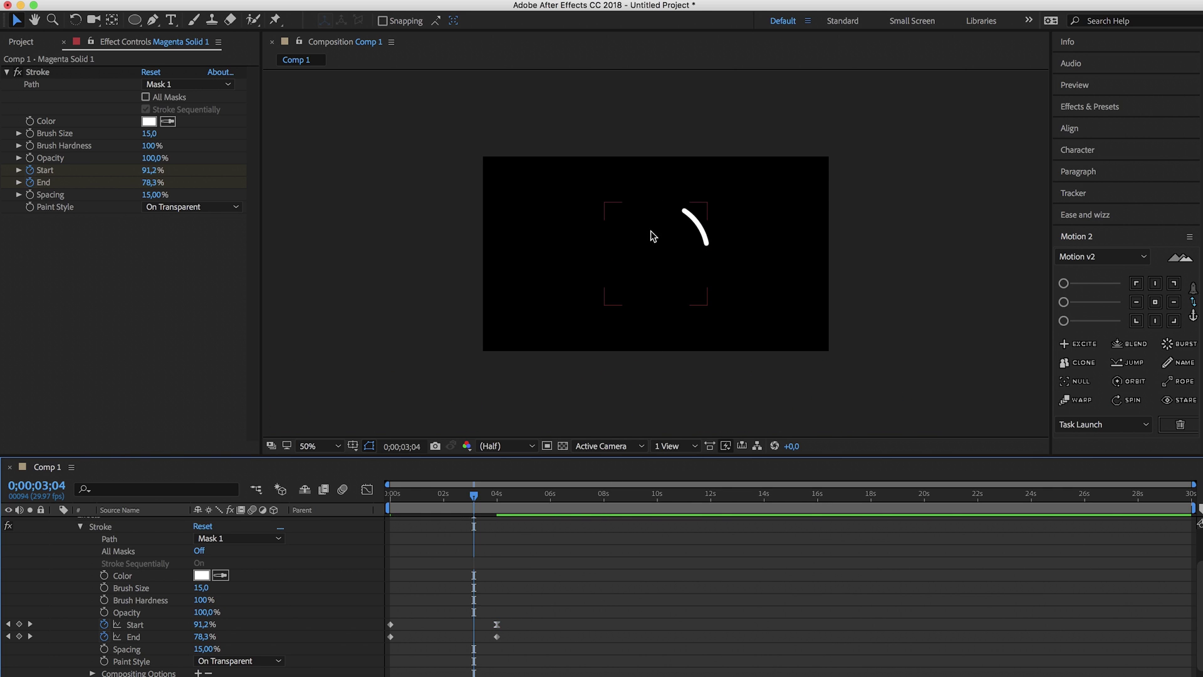
mouse_move(486, 489)
mouse_down()
mouse_move(395, 501)
mouse_move(461, 505)
mouse_move(479, 503)
mouse_move(361, 504)
mouse_up()
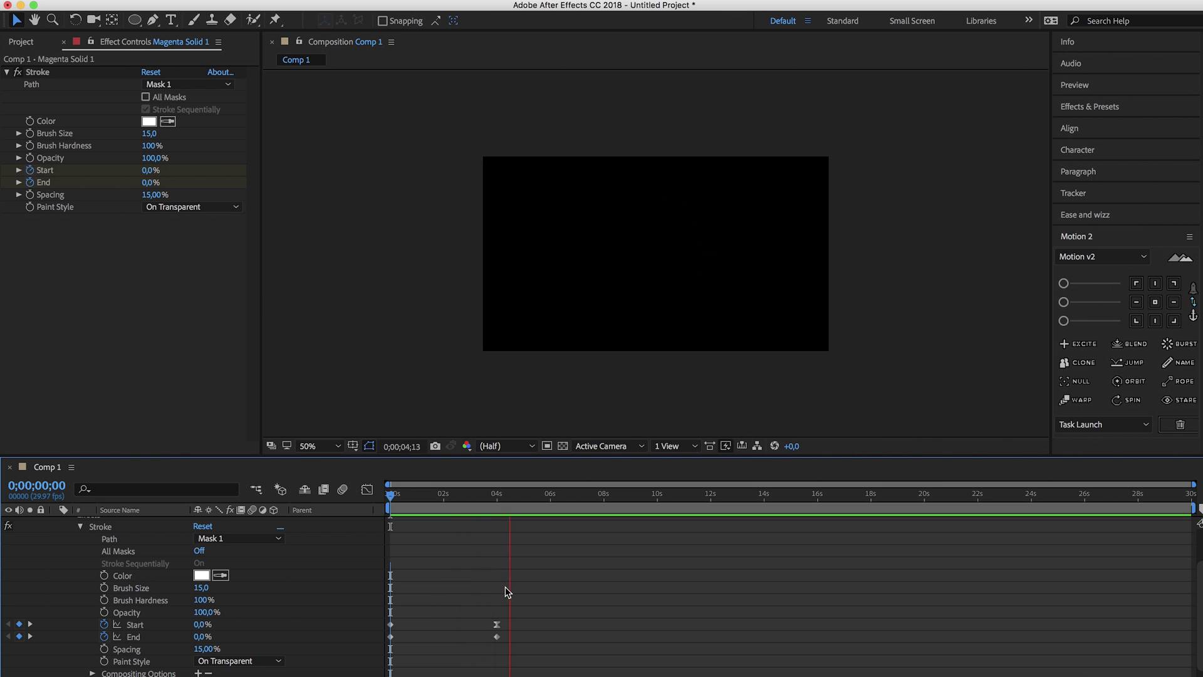
key(space)
Step: Add a Rotation keyframe of 0x+0.0° at 0:00:00:10 on Magenta Solid 1
scroll(463, 569, down, 1)
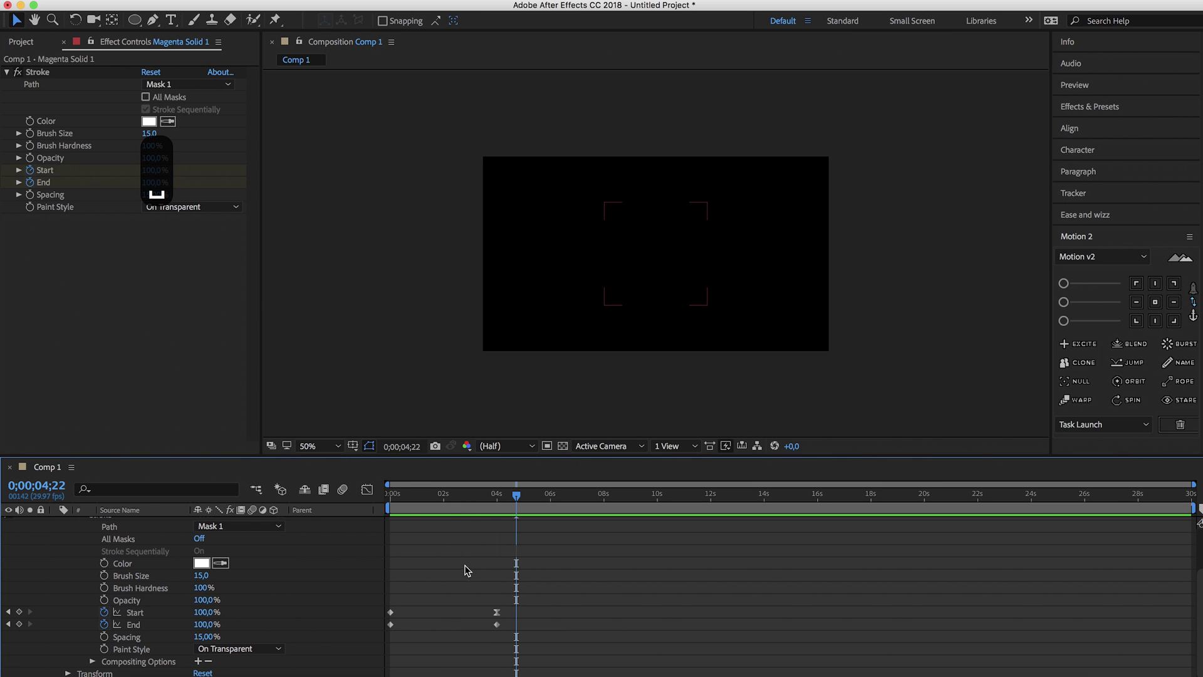
click(437, 502)
drag(437, 502, 390, 495)
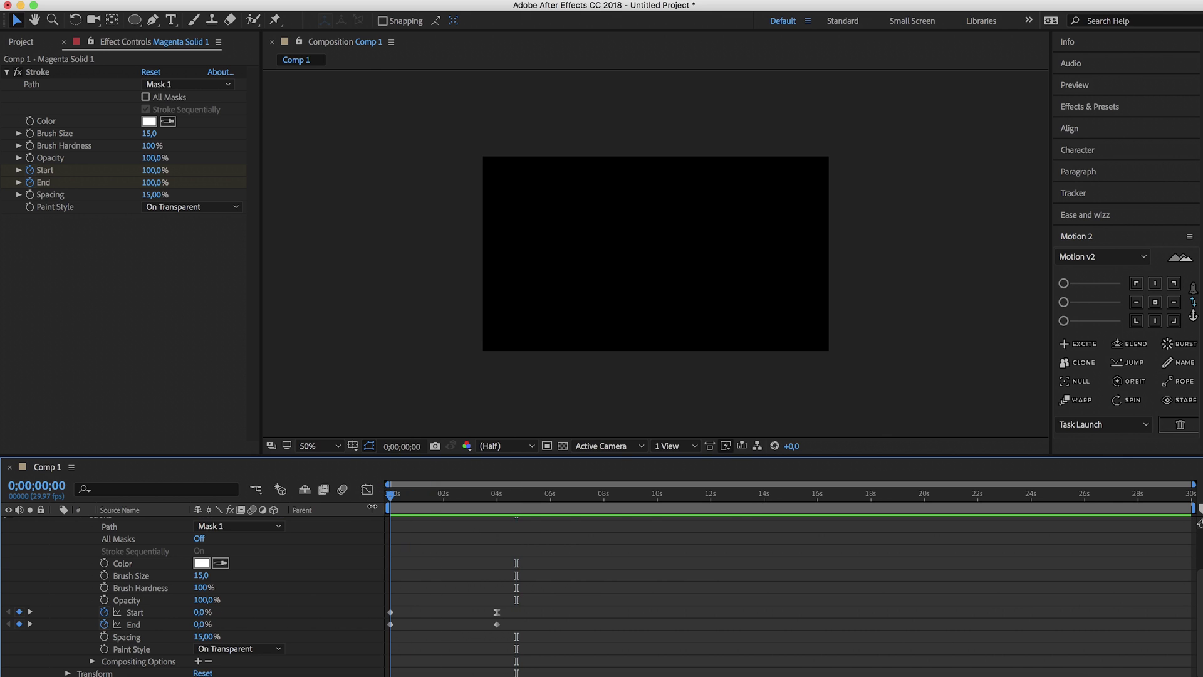
click(68, 673)
scroll(68, 627, down, 4)
click(116, 673)
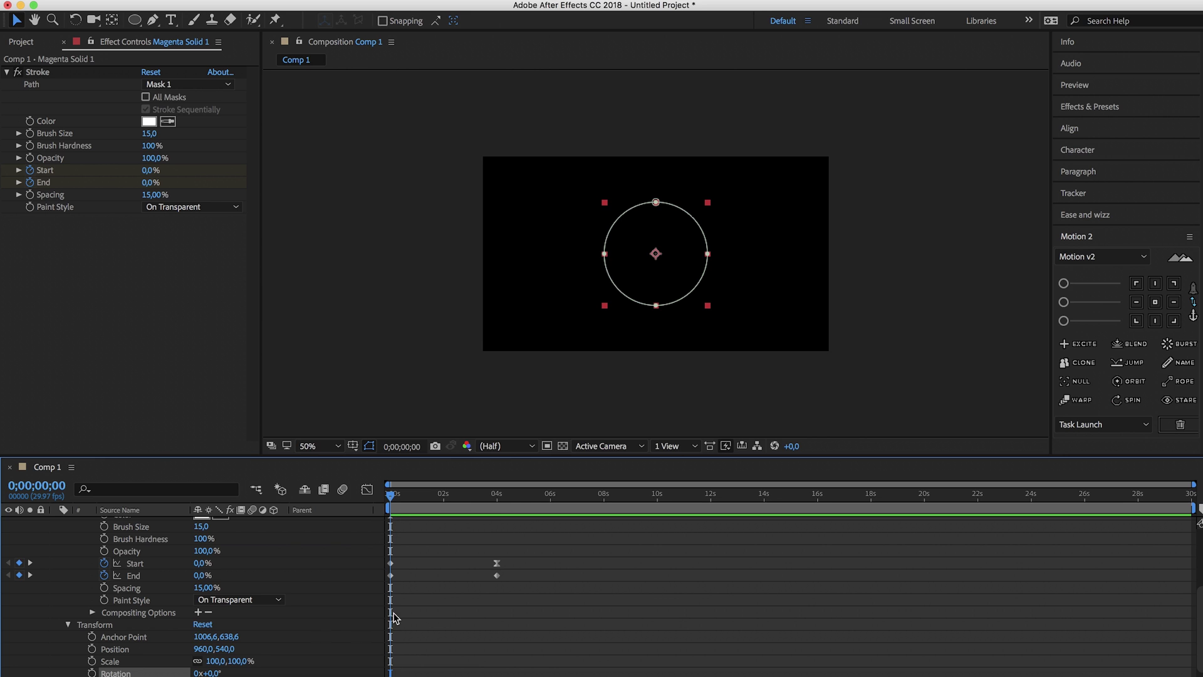
scroll(392, 532, up, 1)
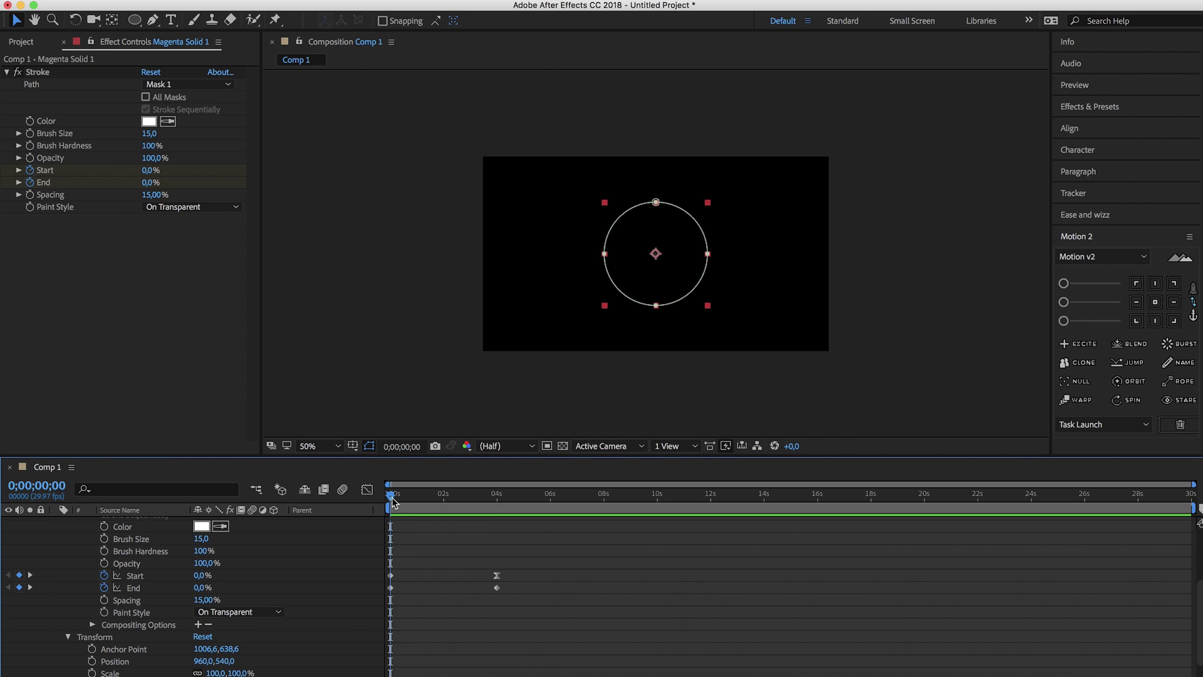
scroll(414, 582, down, 2)
drag(391, 499, 399, 502)
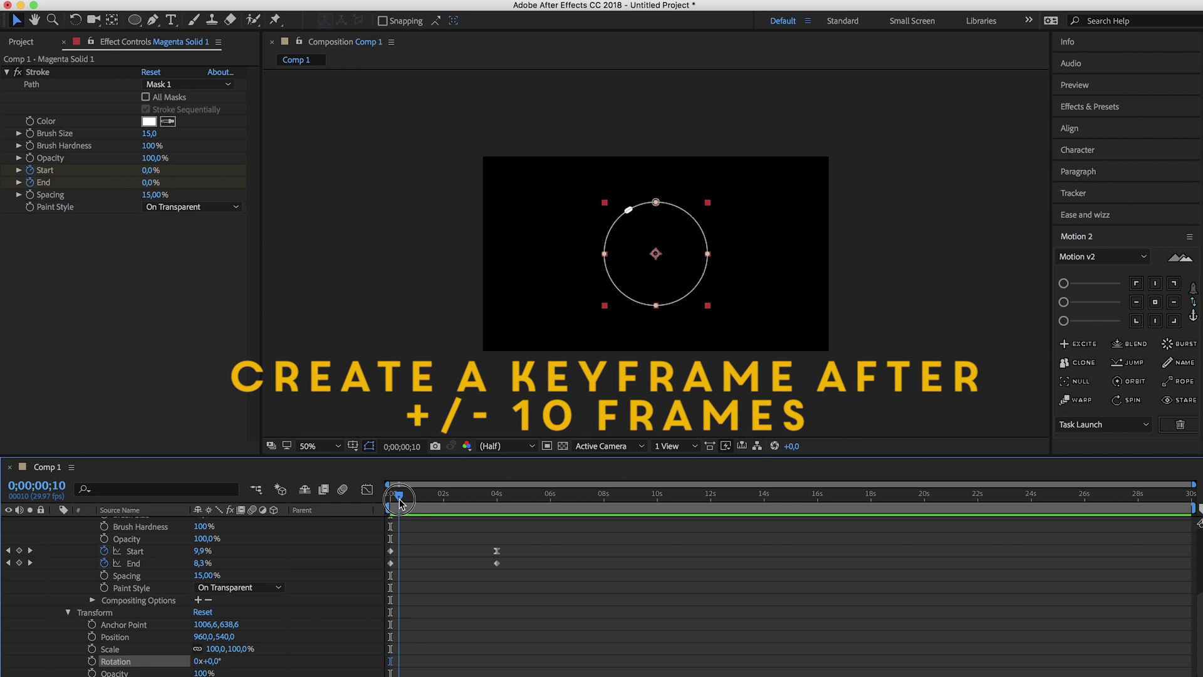
click(92, 660)
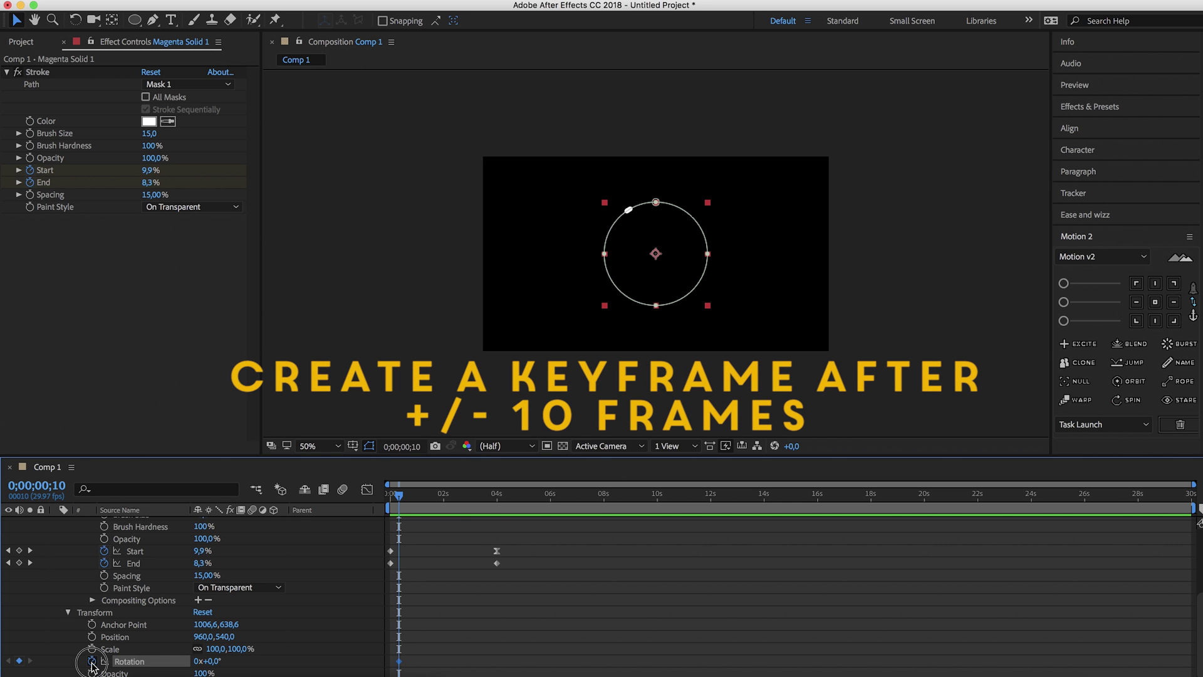
drag(418, 504, 497, 506)
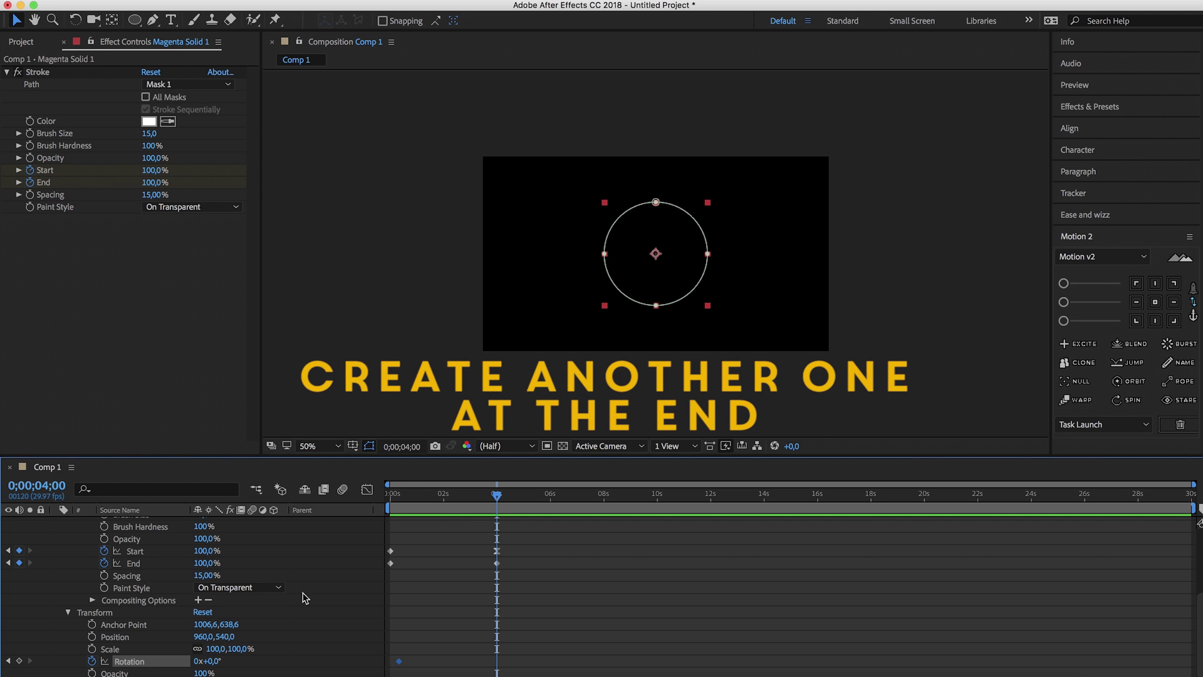
Step: Key Rotation to -5x+0.0° at 0:00:04:00 for five counter-clockwise turns
click(19, 660)
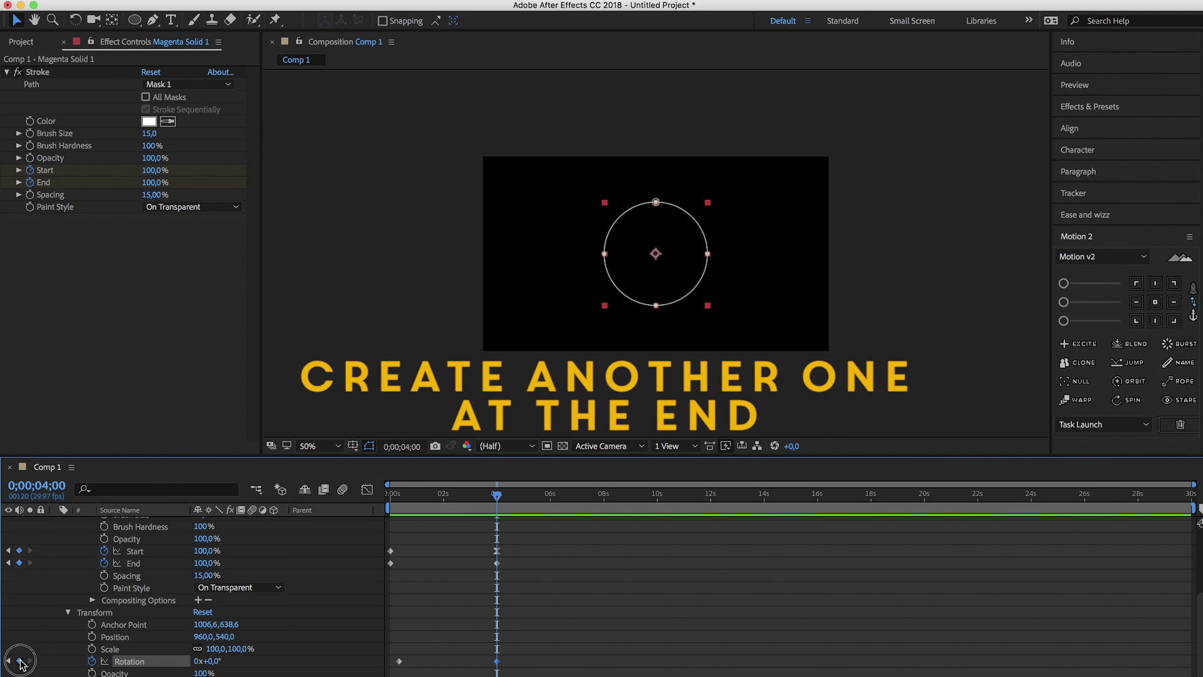
click(196, 661)
text(-)
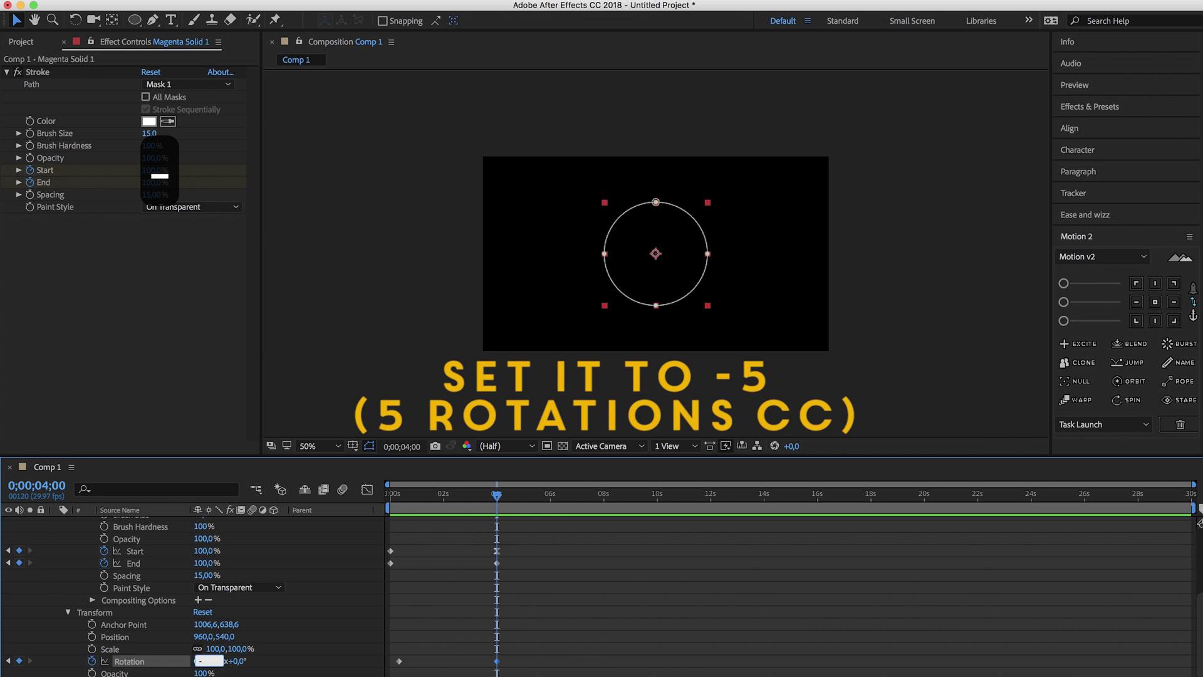
text(5)
key(Return)
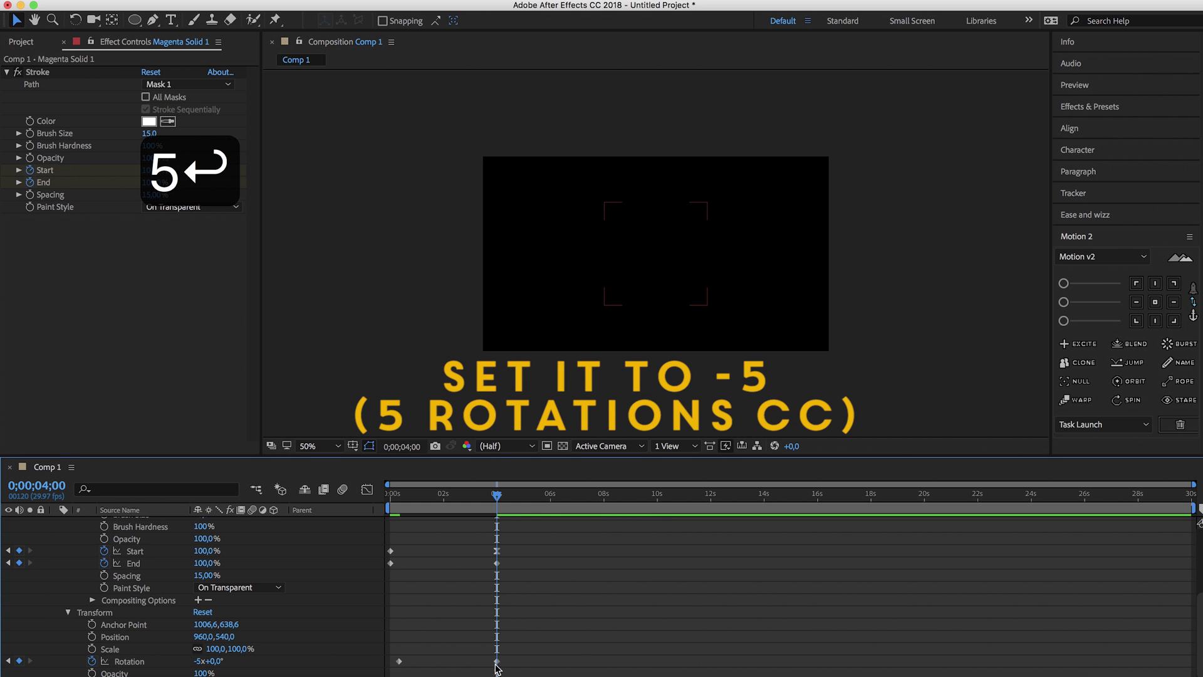
Step: Easy Ease the 4-second Rotation keyframe and preview the spin from the start
right_click(496, 662)
mouse_move(551, 673)
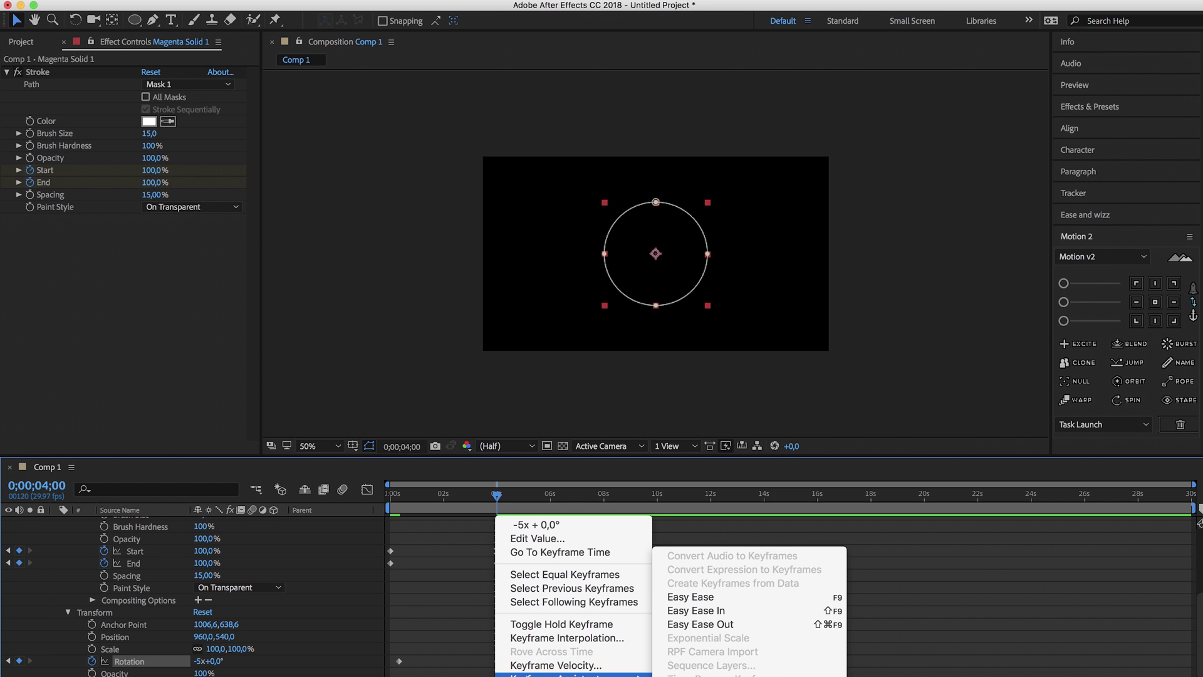
click(674, 598)
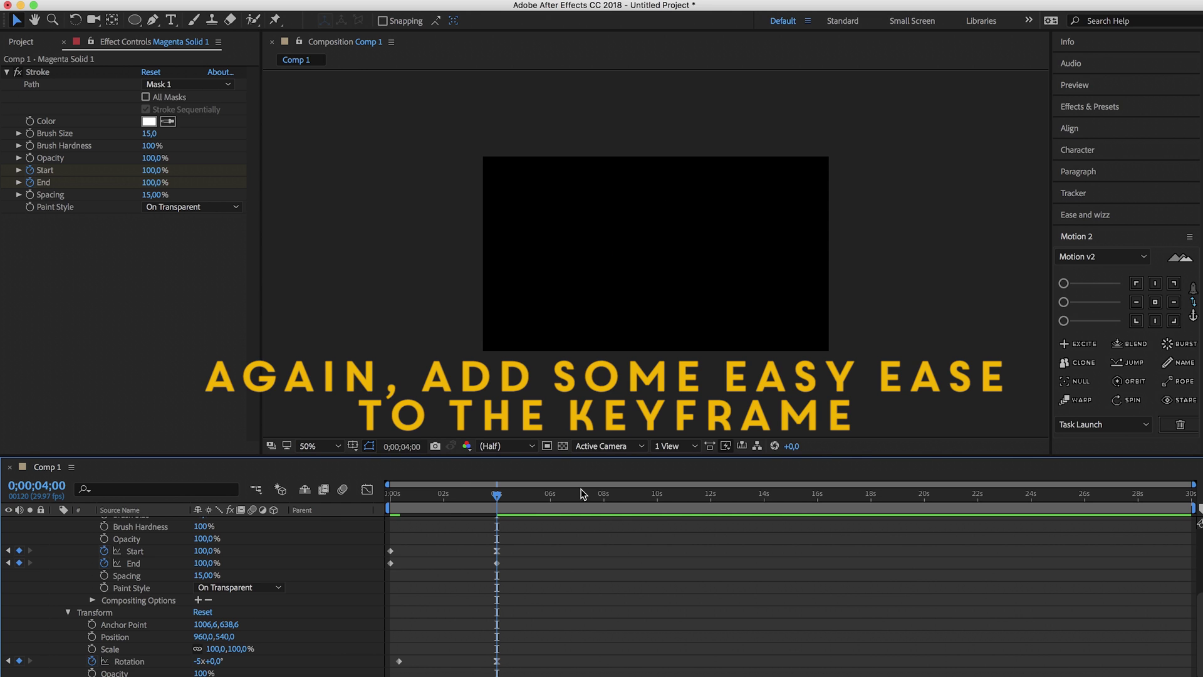
drag(449, 500, 344, 505)
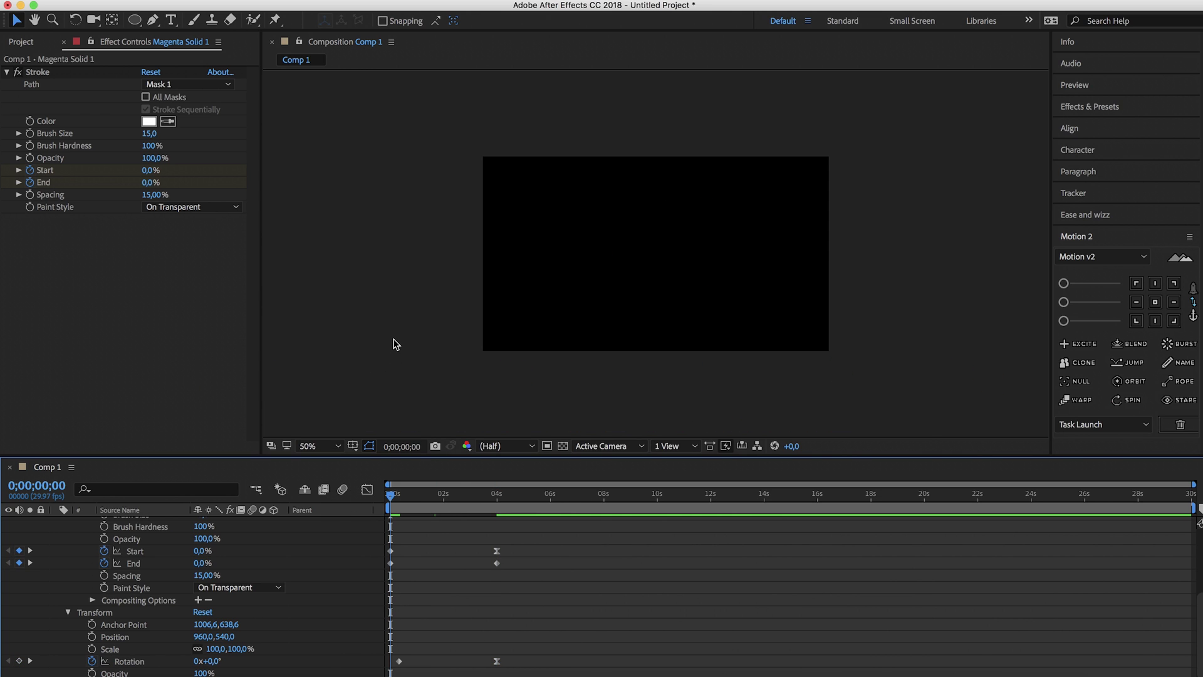
key(space)
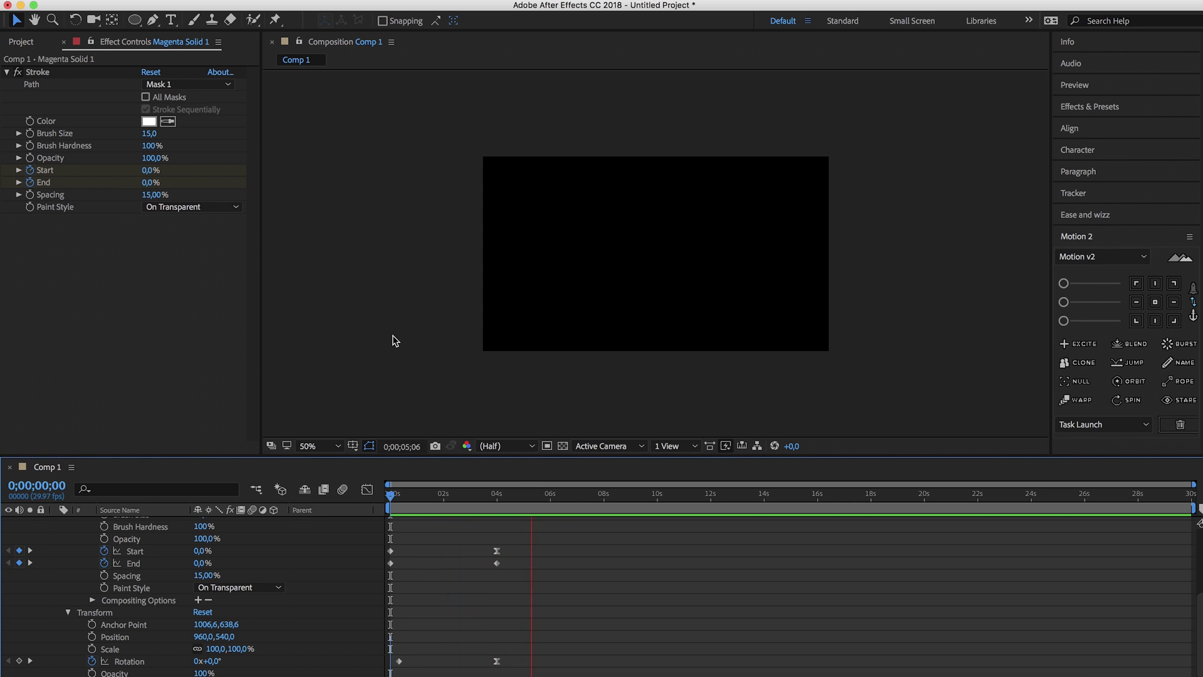
key(space)
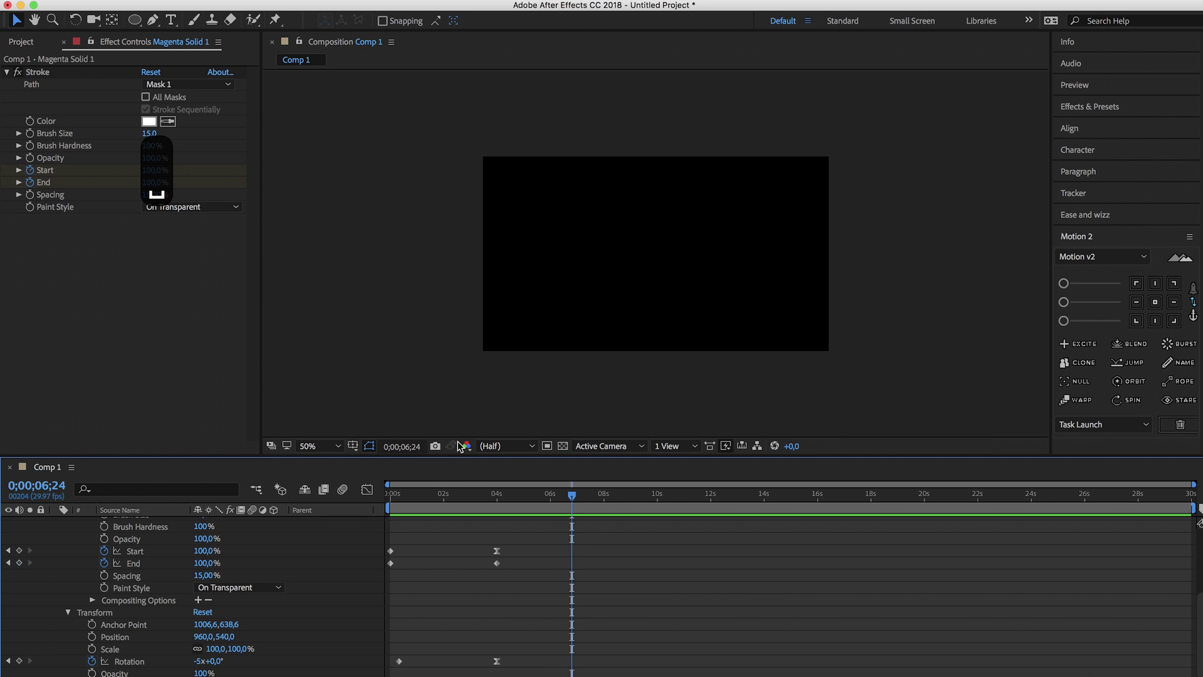
drag(398, 495, 409, 496)
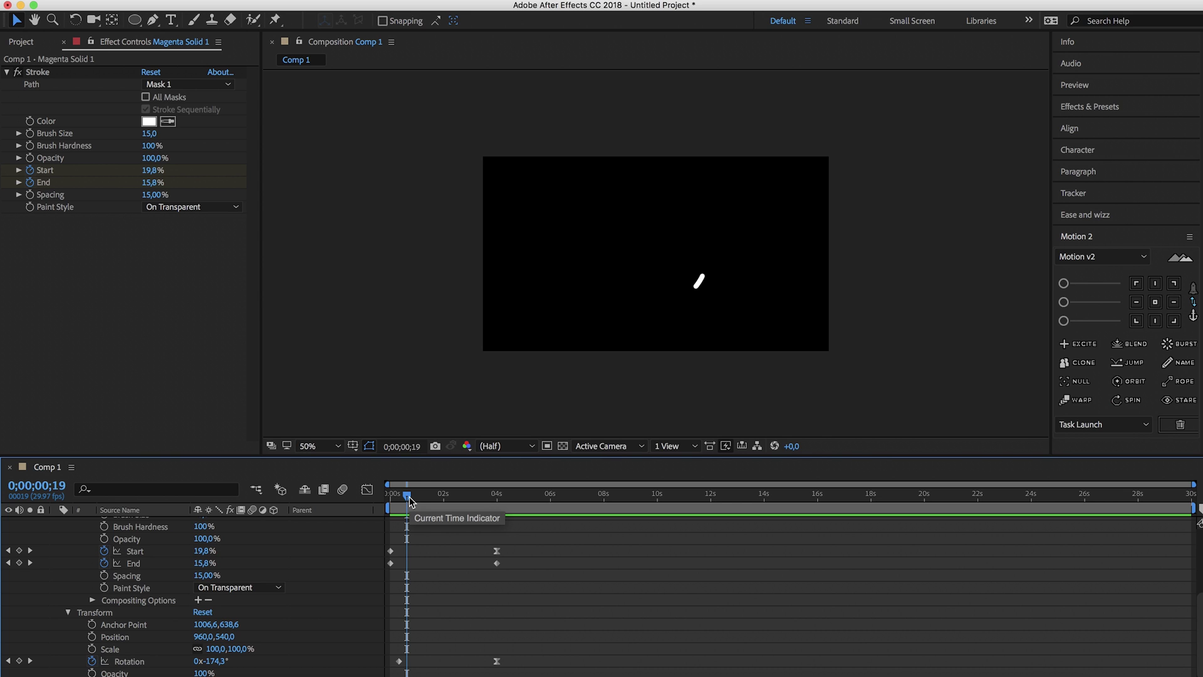
click(453, 576)
scroll(452, 576, up, 5)
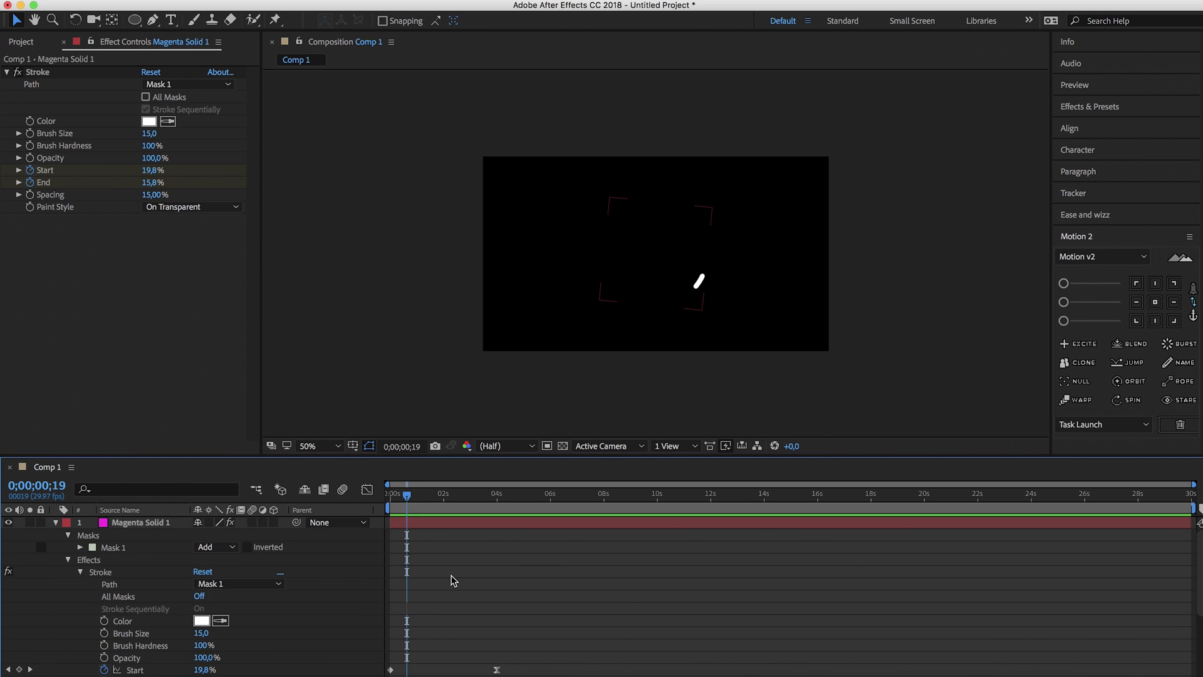
scroll(454, 582, down, 1)
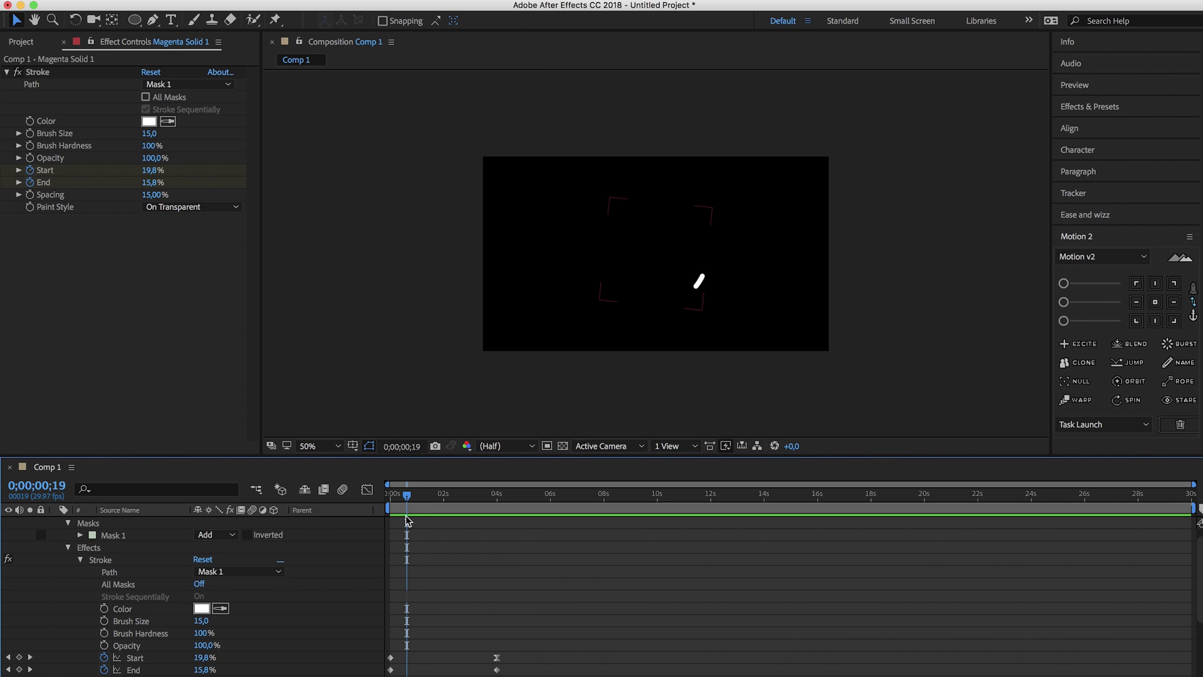
drag(407, 502, 376, 497)
Step: Keyframe Stroke Color white at 0 s and red FF0000 at 4 s, then preview the animation
click(104, 608)
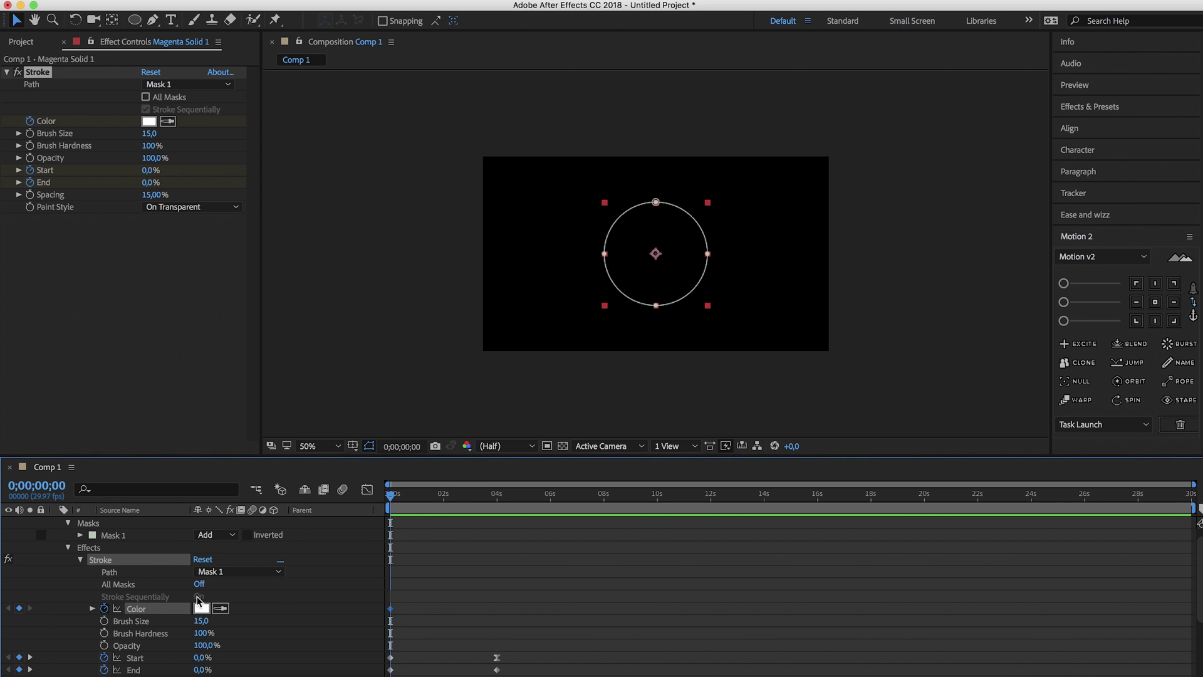
drag(465, 504, 497, 503)
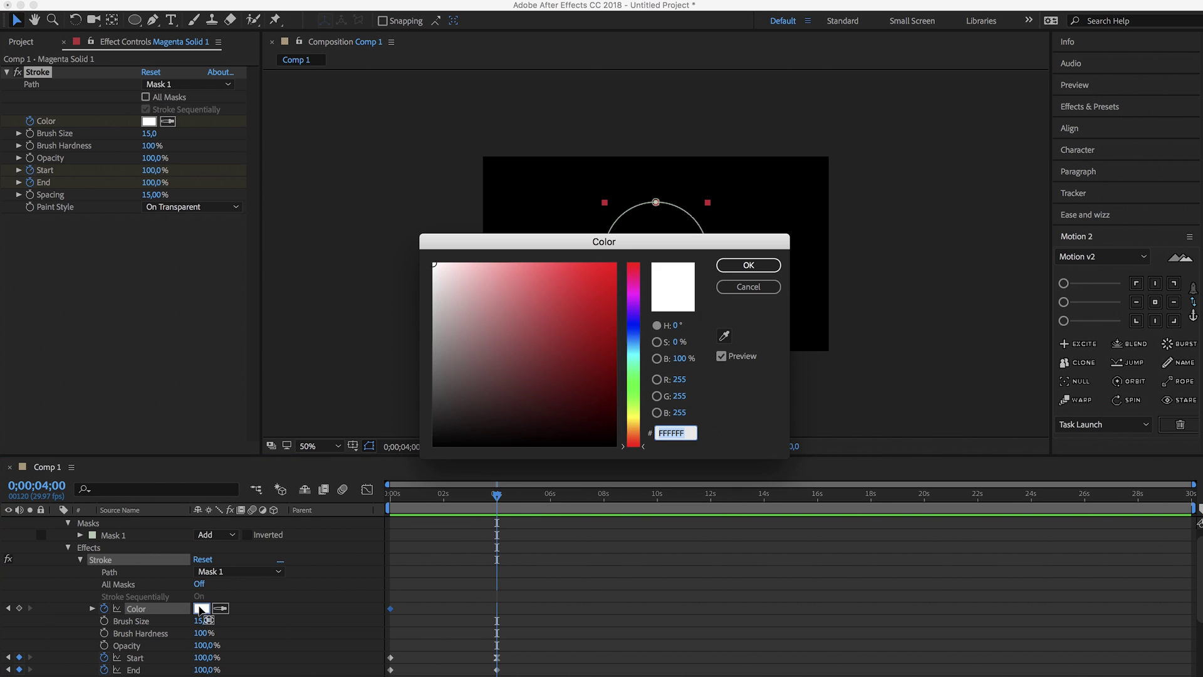
drag(535, 384, 654, 237)
click(747, 266)
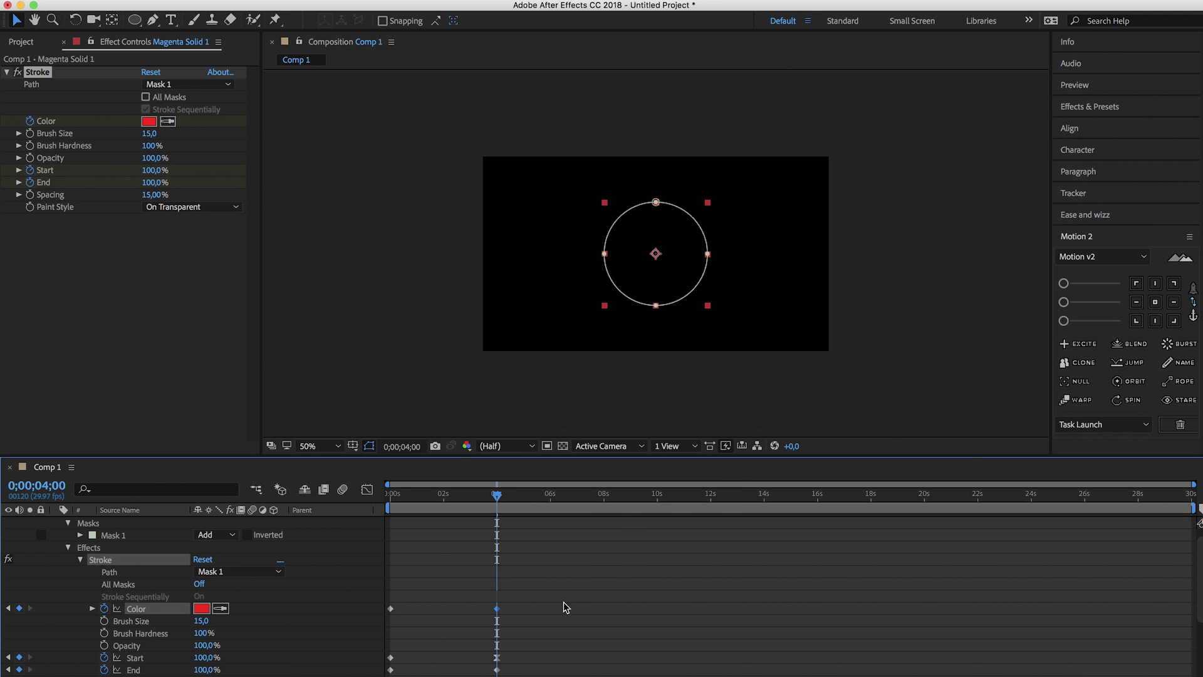
drag(470, 496, 322, 509)
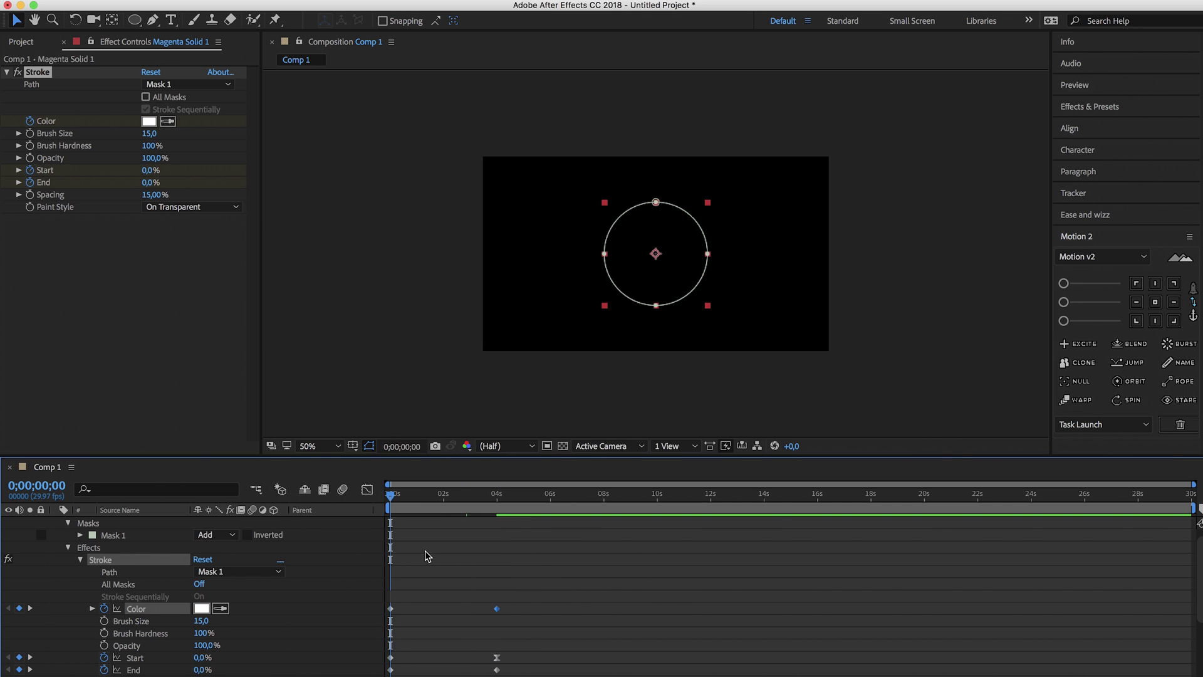
key(space)
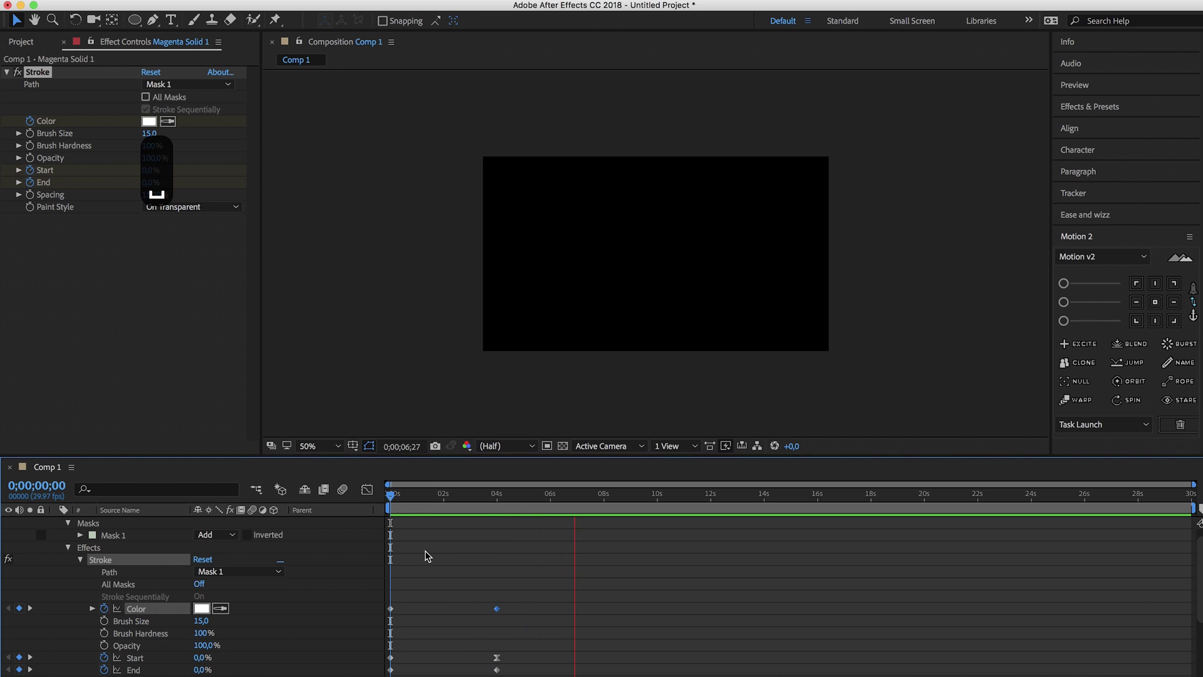
key(space)
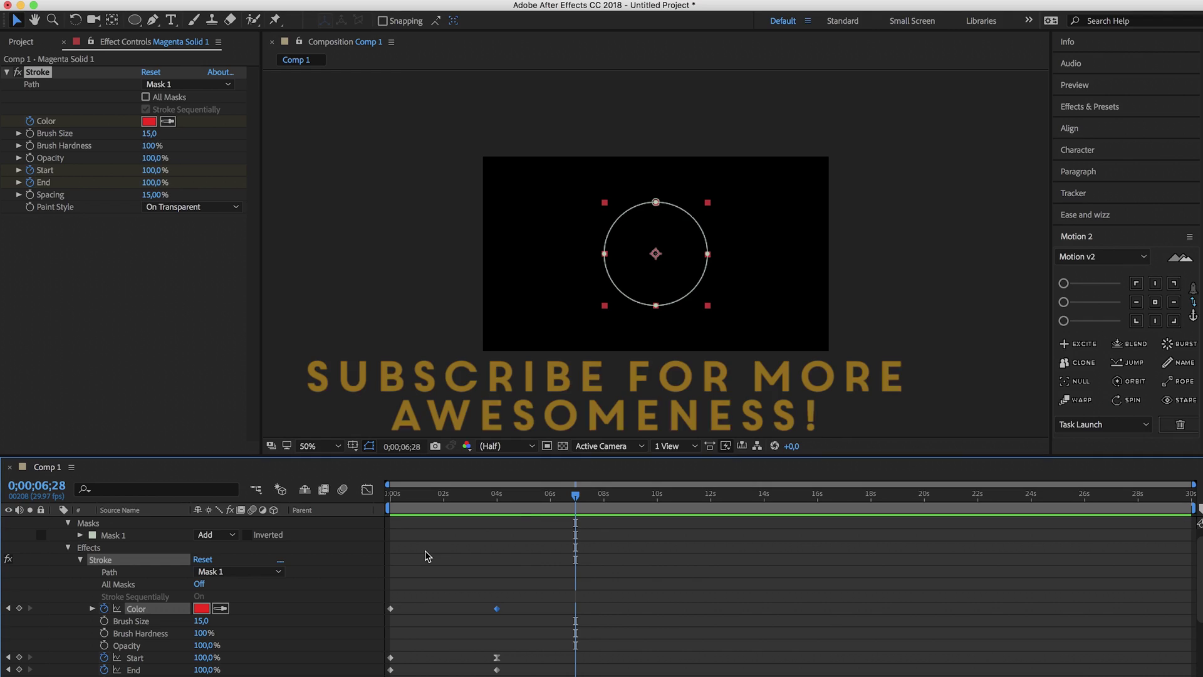